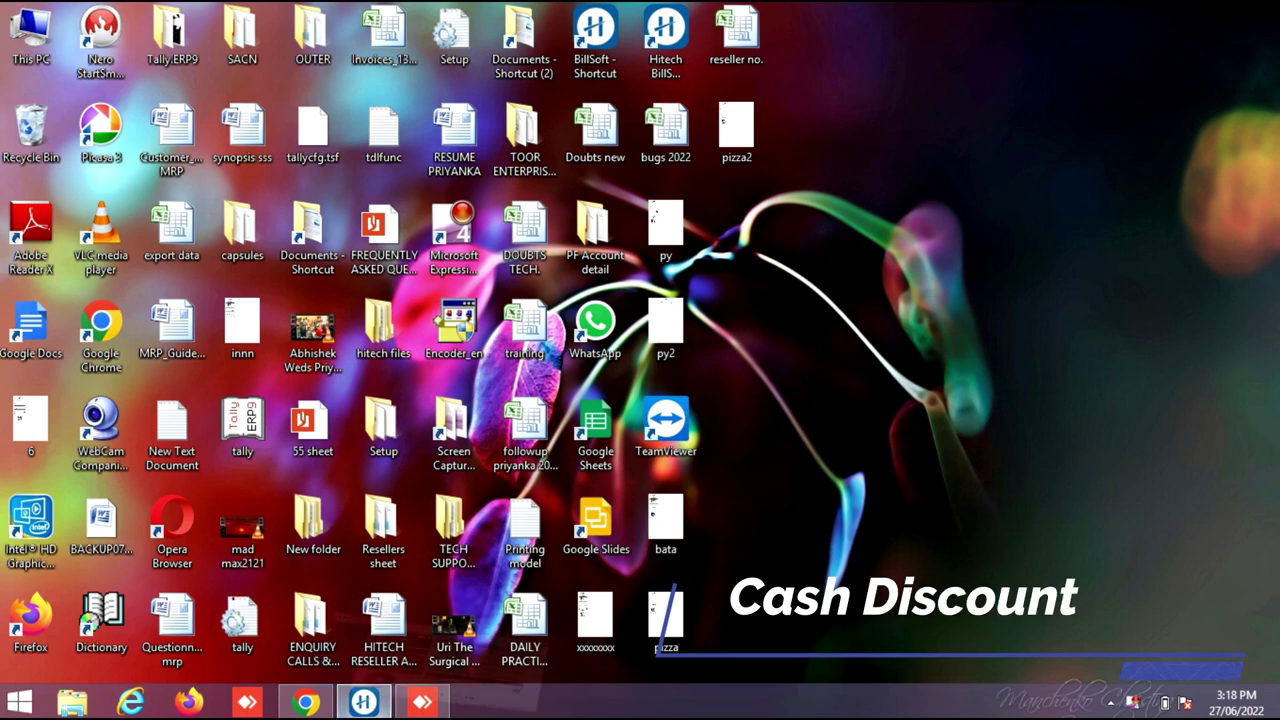
Switch to Hitech BillSoft, start a new invoice and select BATA Shoes- Flat as its item.
{"action": "left_click", "coordinate": [364, 702]}
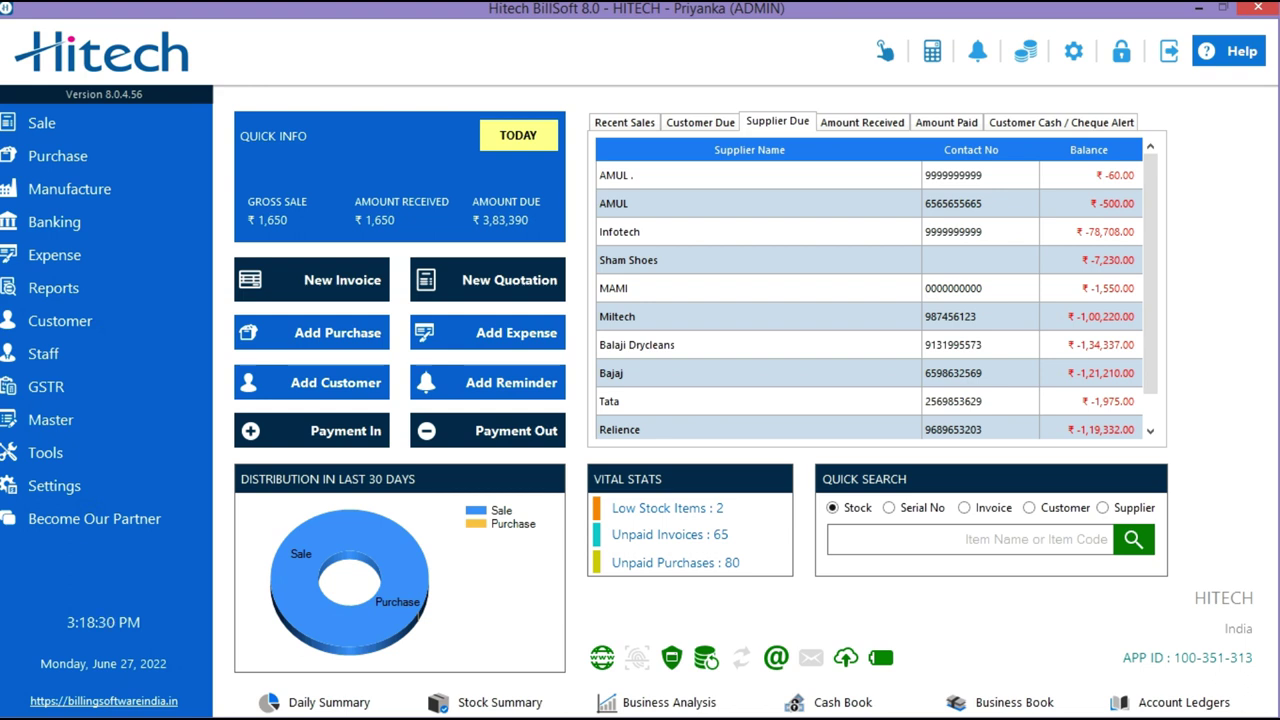
{"action": "left_click", "coordinate": [312, 280]}
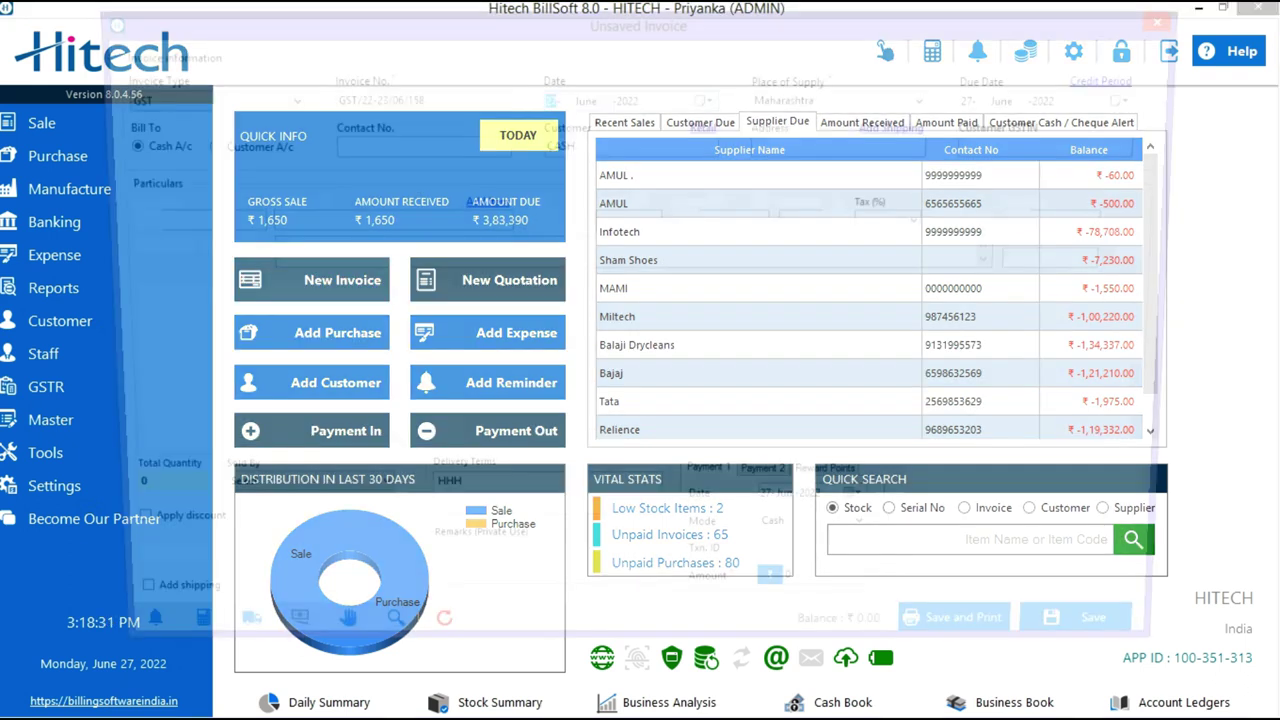
{"action": "left_click", "coordinate": [379, 221]}
{"action": "type", "text": "bata"}
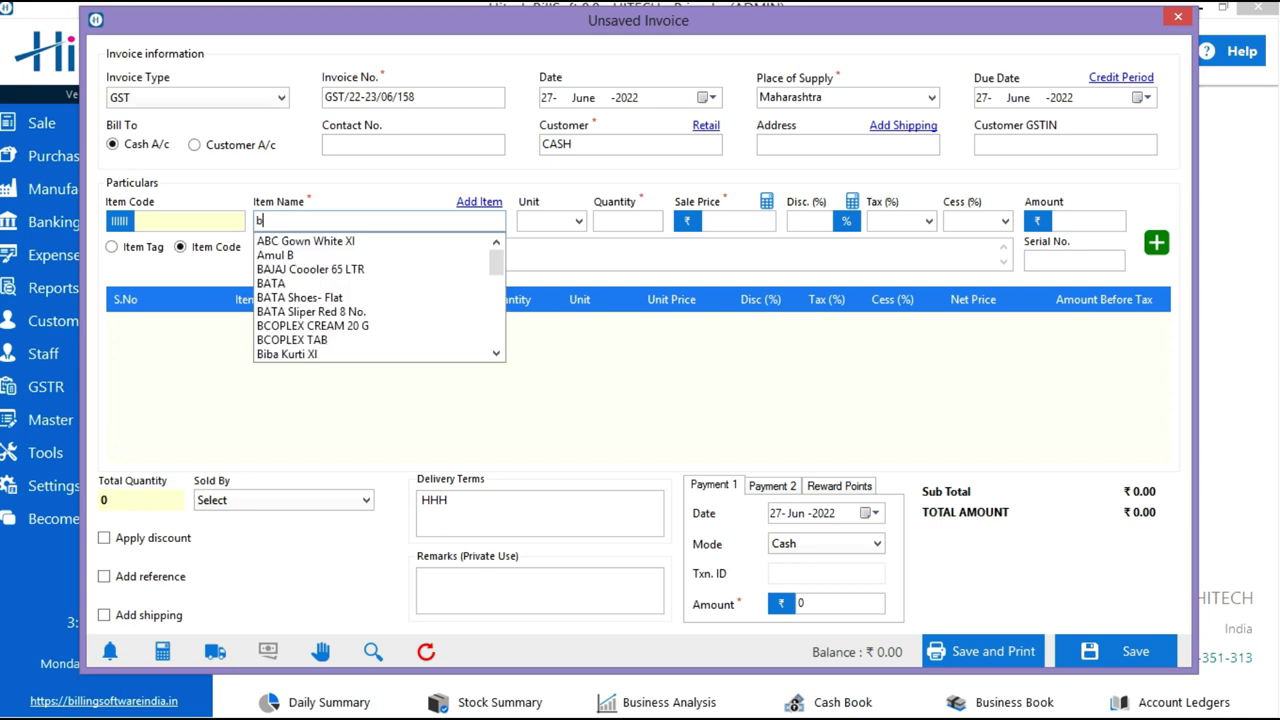
{"action": "key", "text": "Down"}
{"action": "key", "text": "Down"}
{"action": "key", "text": "Return"}
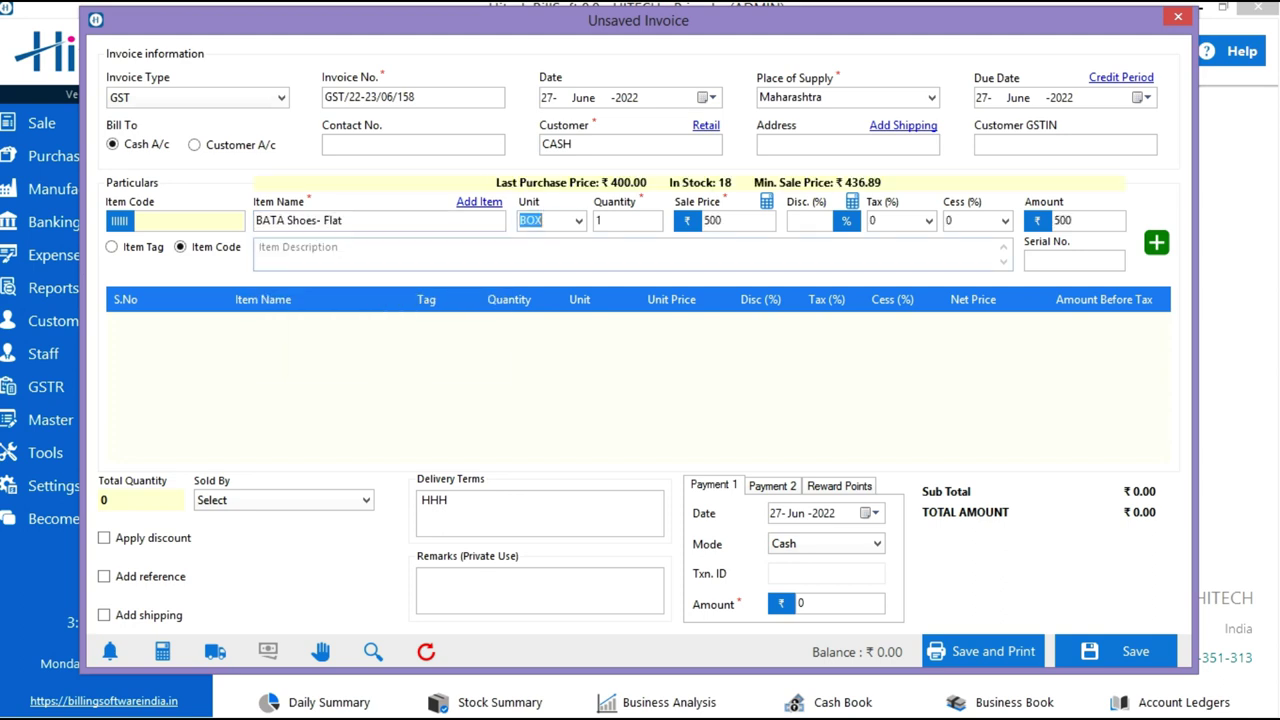
Give the shoes a 5% discount and 3% tax, and add them to the invoice's item list.
{"action": "left_click", "coordinate": [809, 221]}
{"action": "type", "text": "5"}
{"action": "left_click", "coordinate": [1156, 242]}
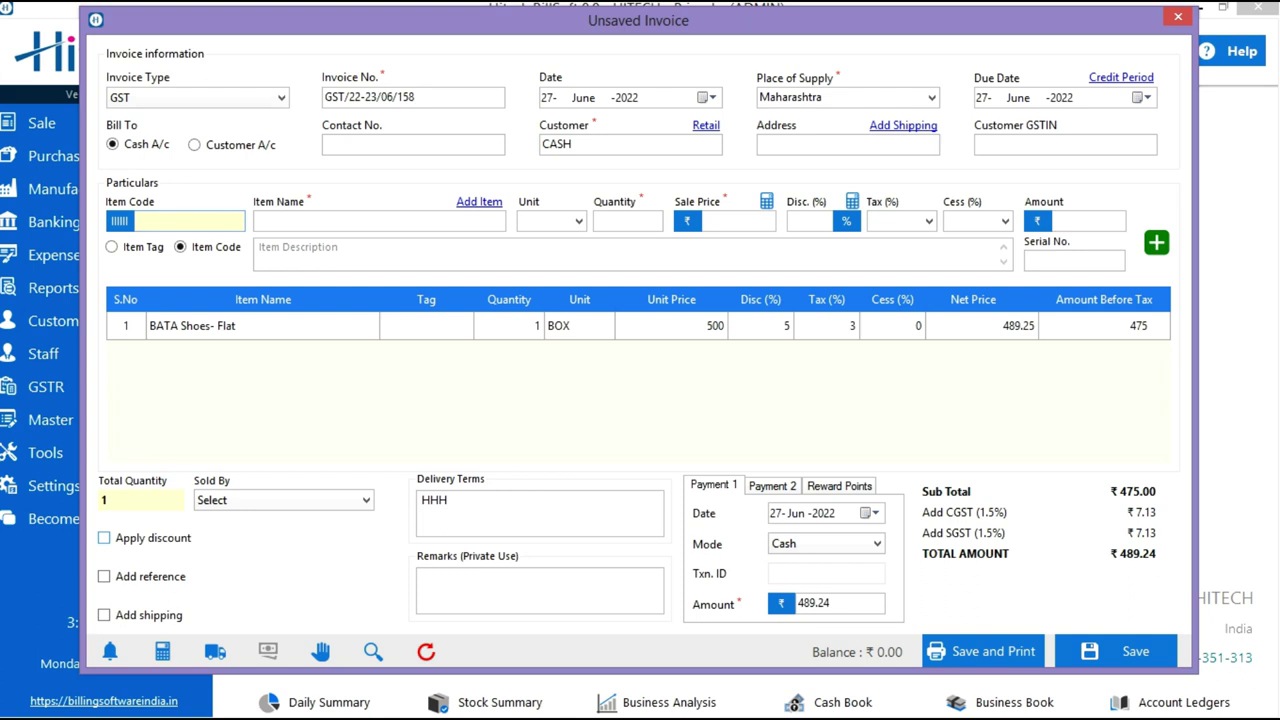
Apply a cash discount of ₹89.24 to the whole invoice.
{"action": "left_click", "coordinate": [104, 538]}
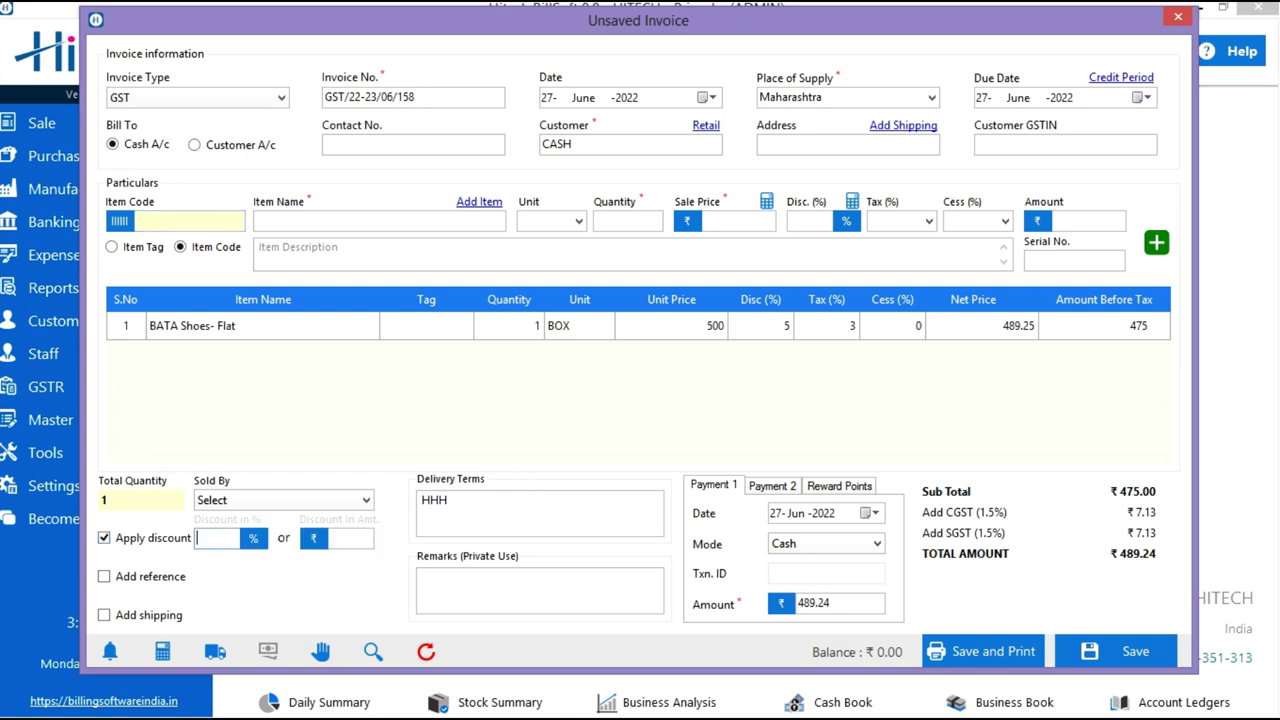
{"action": "left_click", "coordinate": [351, 539]}
{"action": "type", "text": "89.24"}
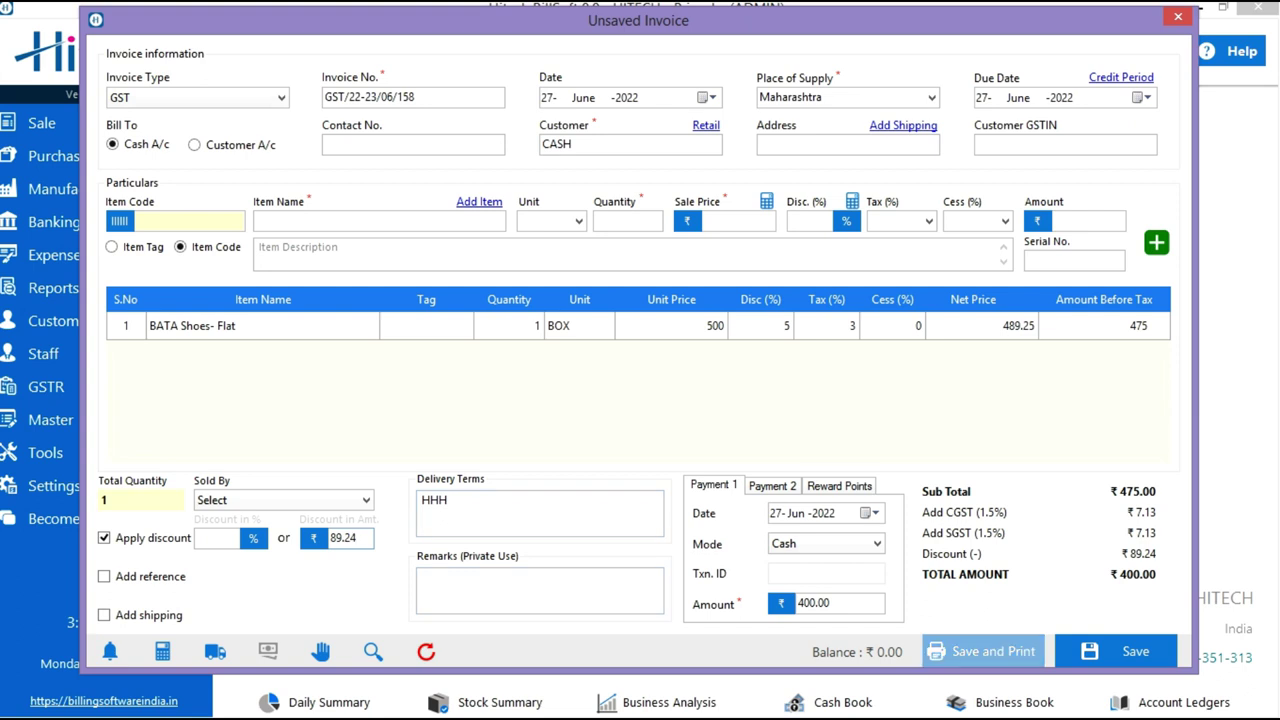
Save the invoice for printing, check its print preview, and close the preview.
{"action": "left_click", "coordinate": [983, 651]}
{"action": "left_click", "coordinate": [639, 420]}
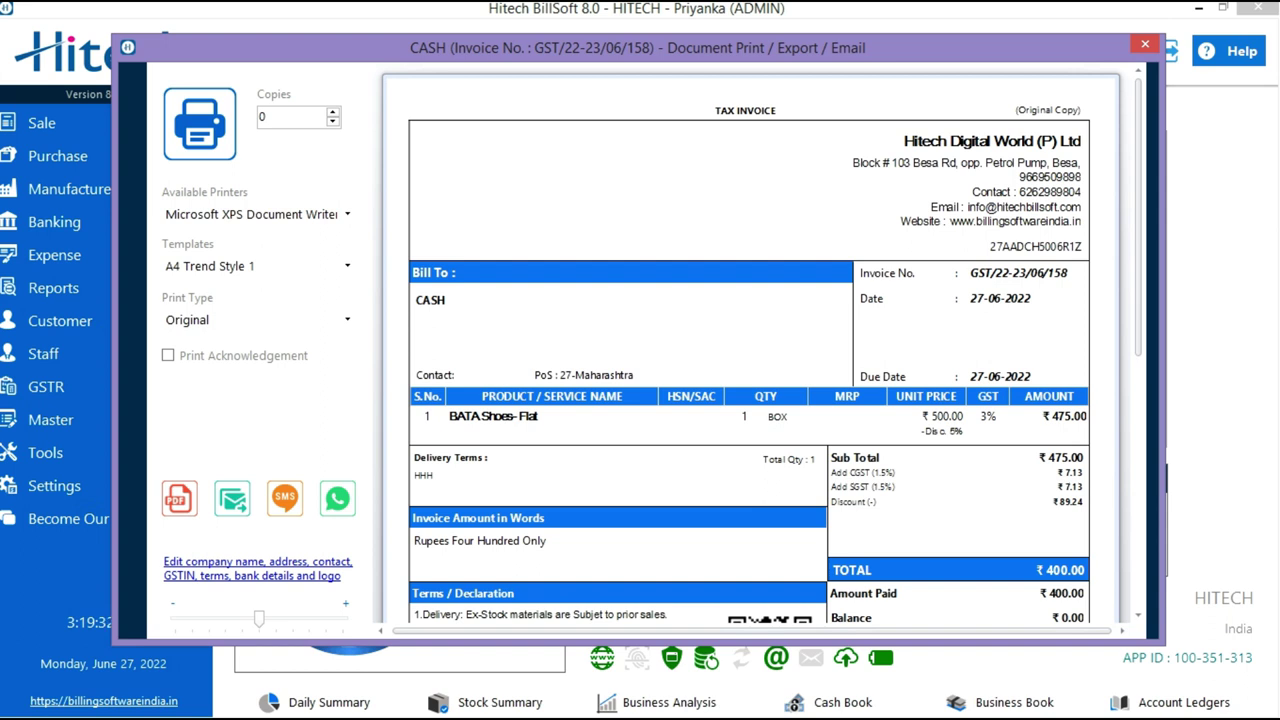
{"action": "left_click", "coordinate": [1145, 44]}
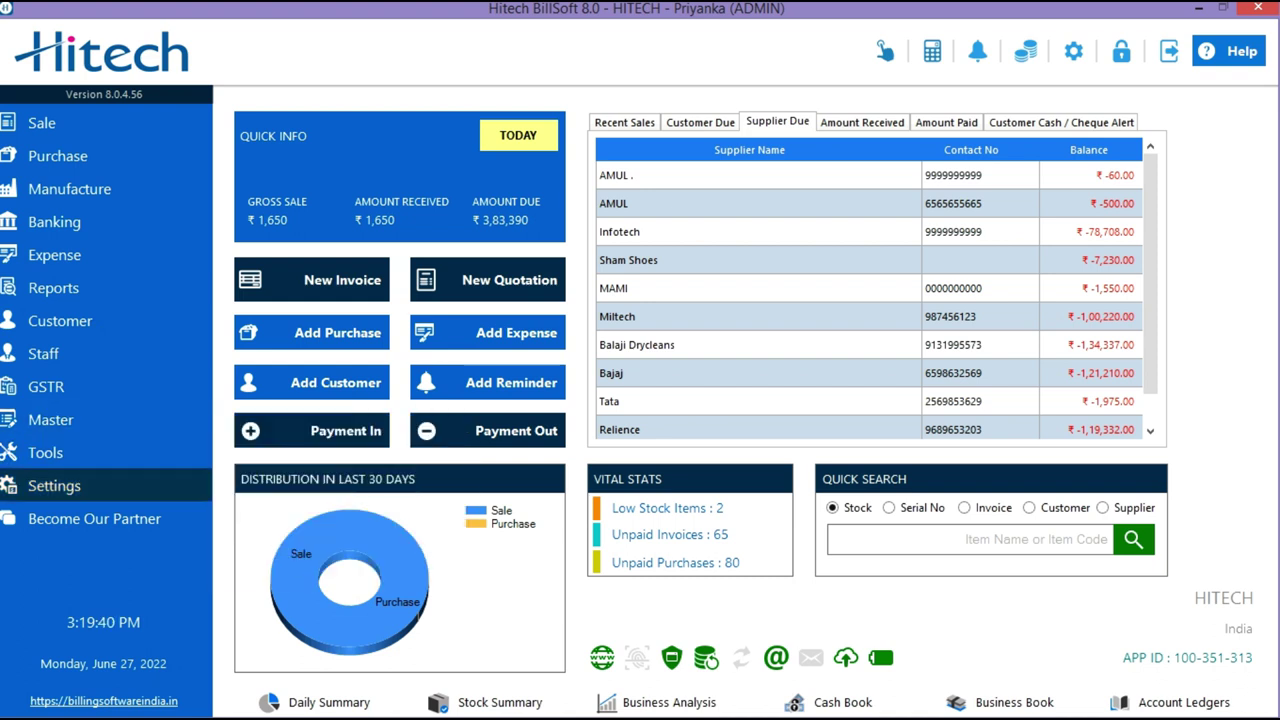
Change the billing engine to Point of Sale in the application's billing settings.
{"action": "left_click", "coordinate": [54, 486]}
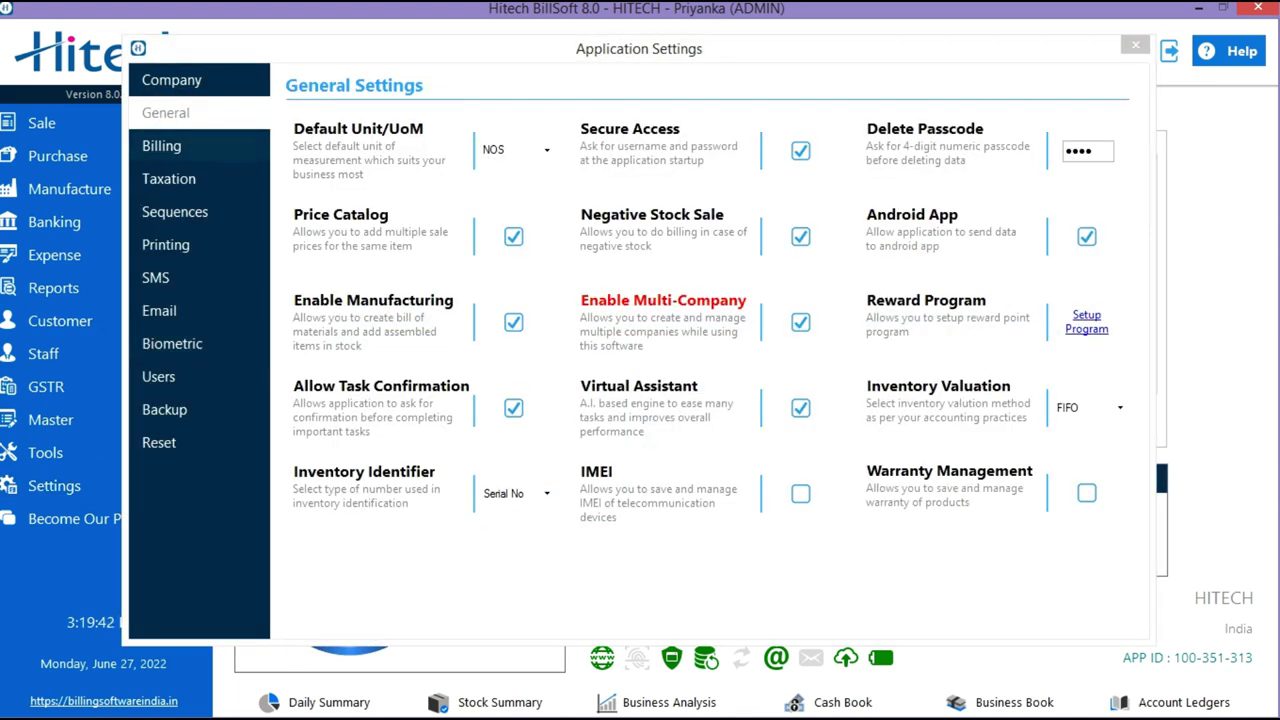
{"action": "left_click", "coordinate": [162, 146]}
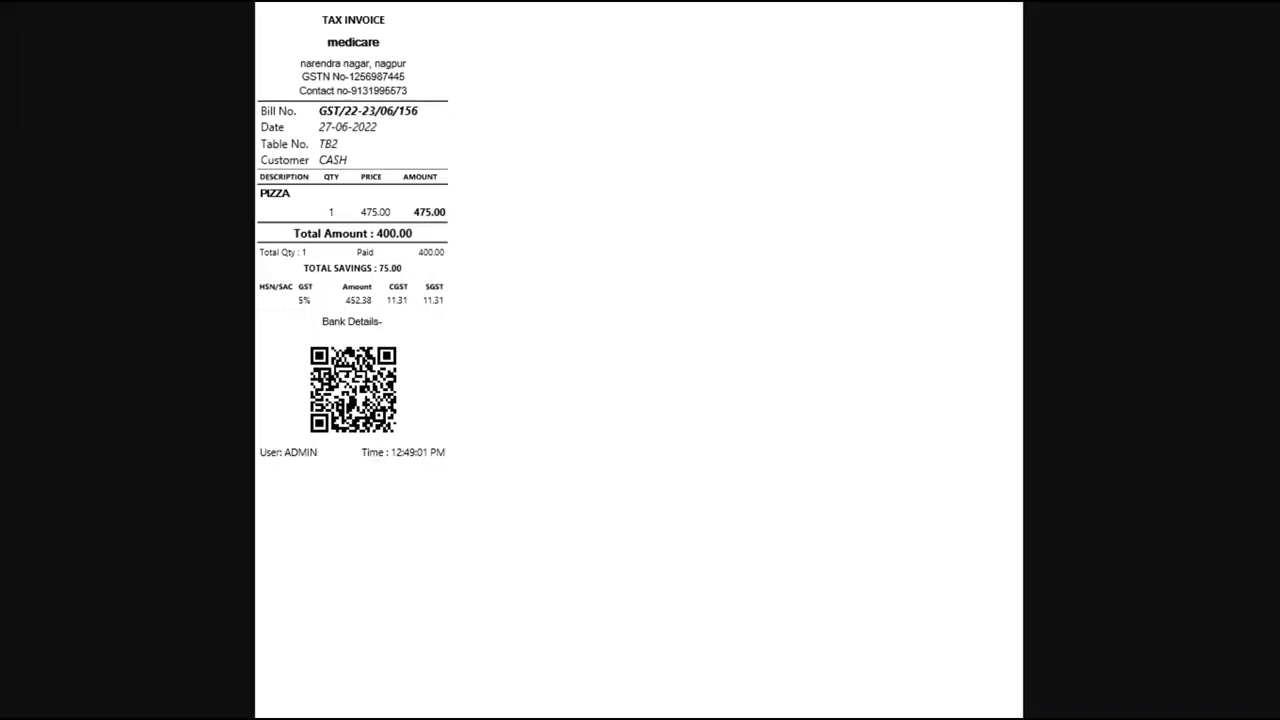
{"action": "key", "text": "alt+Tab"}
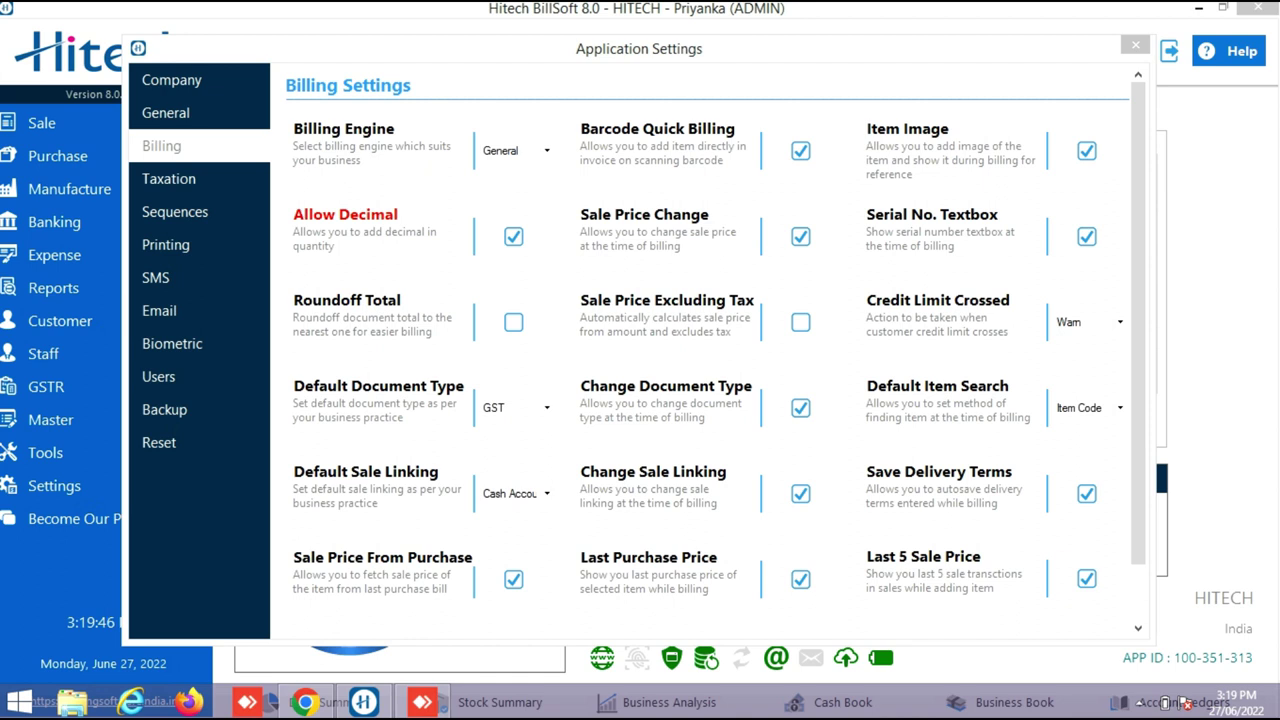
{"action": "left_click", "coordinate": [547, 151]}
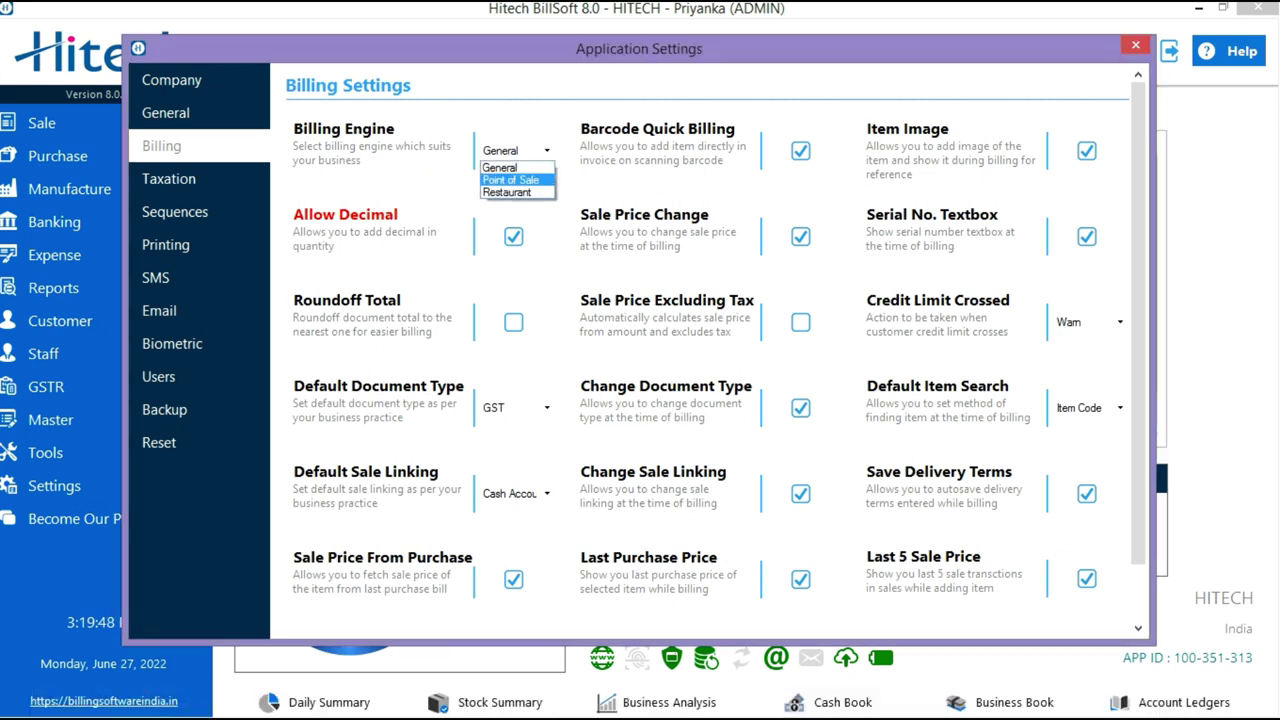
{"action": "left_click", "coordinate": [516, 180]}
Set the printing template to the thermal 58mm Classic Style 1 and close the application settings.
{"action": "left_click", "coordinate": [165, 244]}
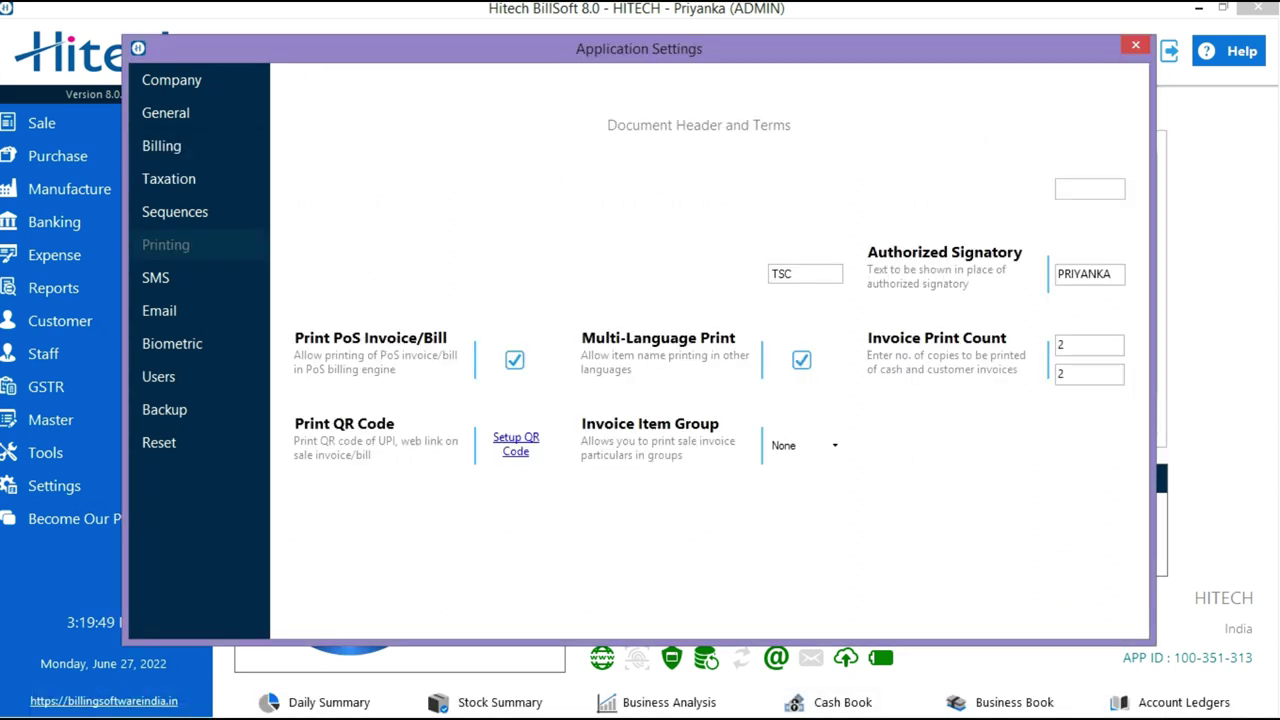
{"action": "left_click", "coordinate": [516, 186]}
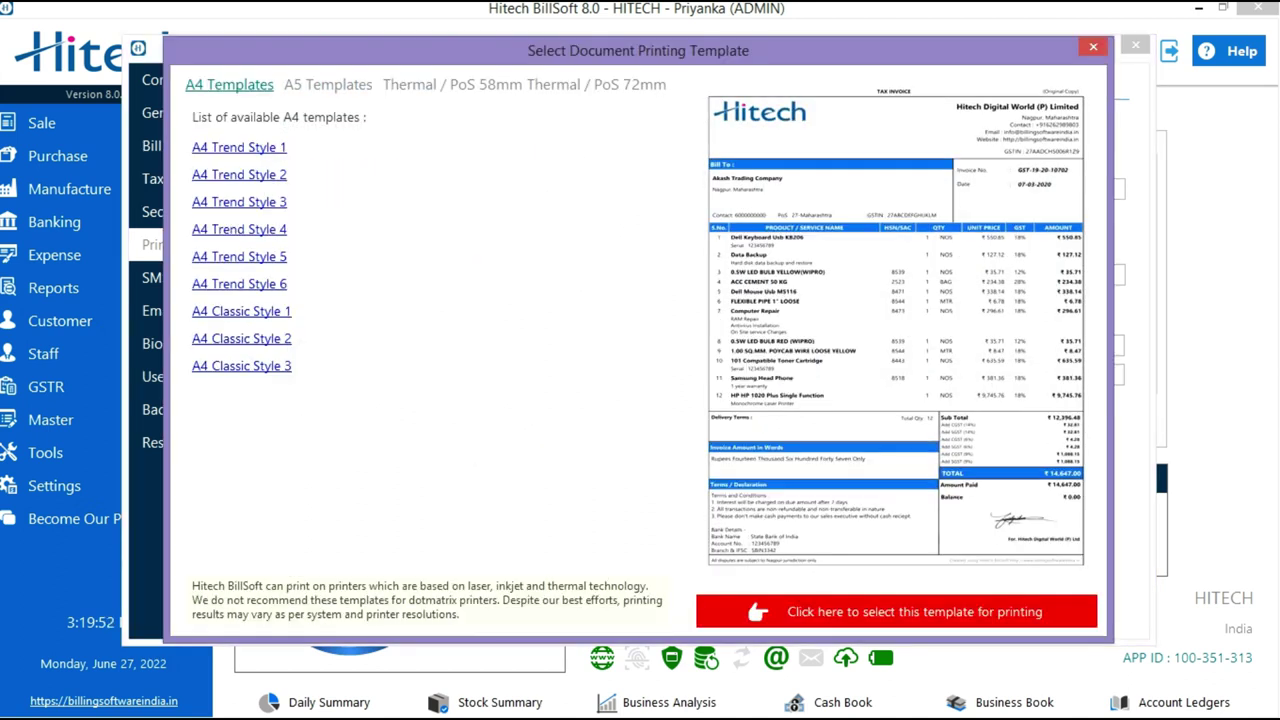
{"action": "left_click", "coordinate": [452, 85]}
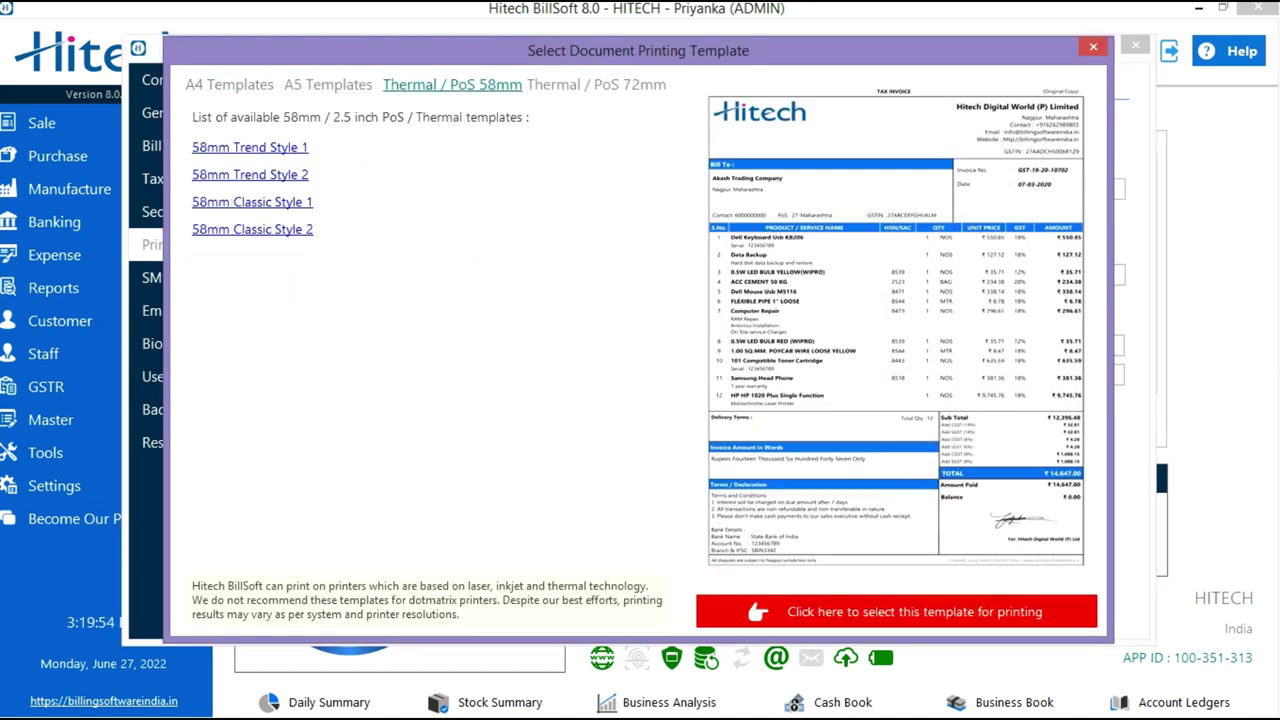
{"action": "left_click", "coordinate": [252, 202]}
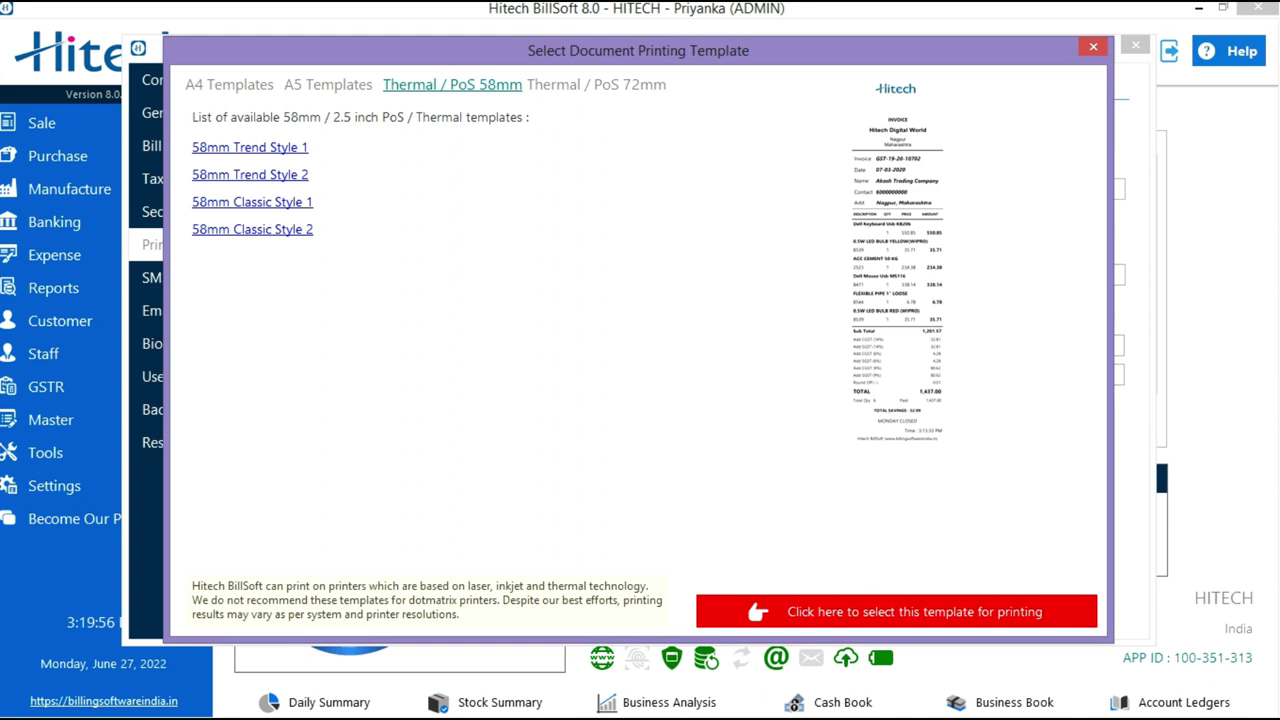
{"action": "left_click", "coordinate": [897, 612]}
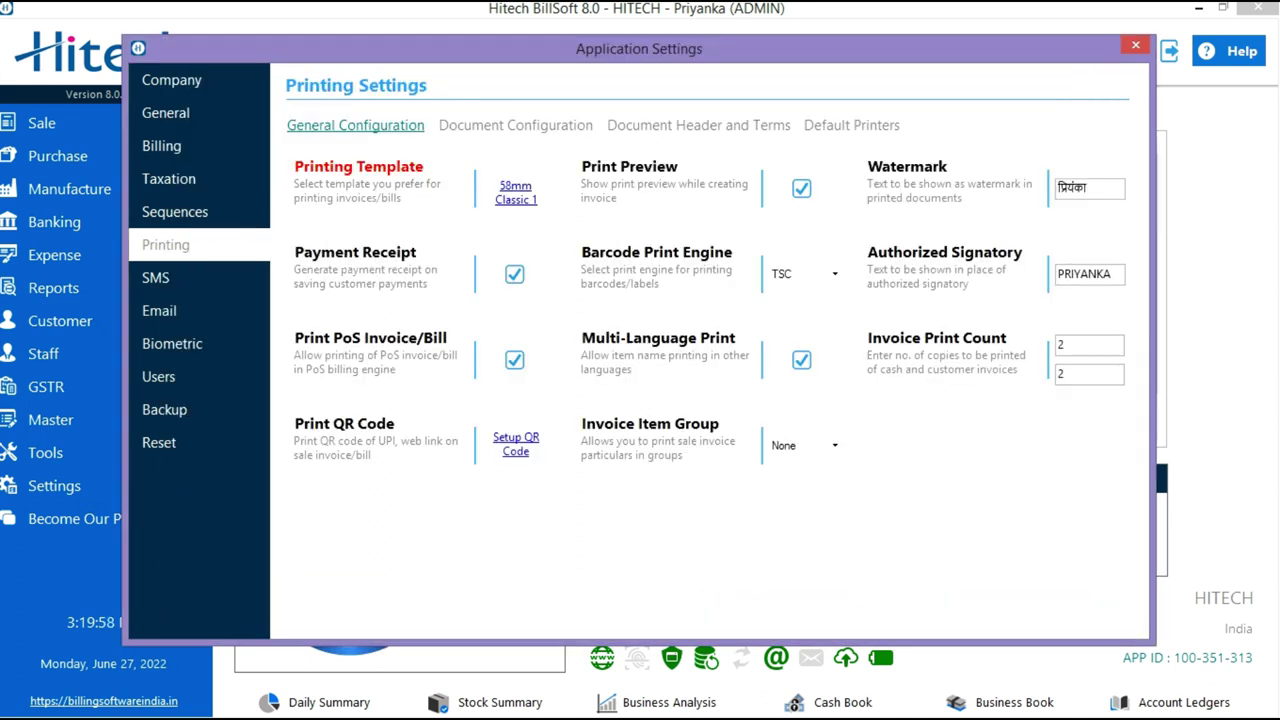
{"action": "left_click", "coordinate": [1135, 45]}
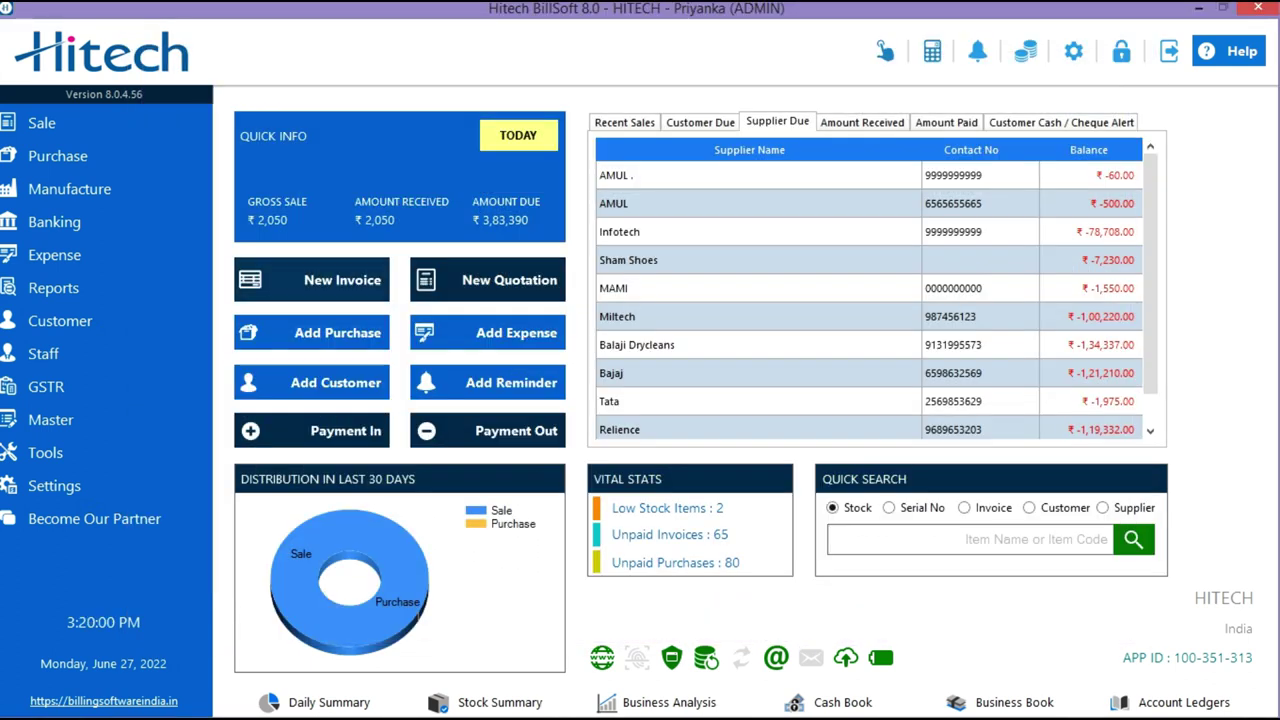
Start a new point-of-sale invoice, find "bata" by item name, and add BATA Shoes- Flat with quantity 1.
{"action": "left_click", "coordinate": [312, 280]}
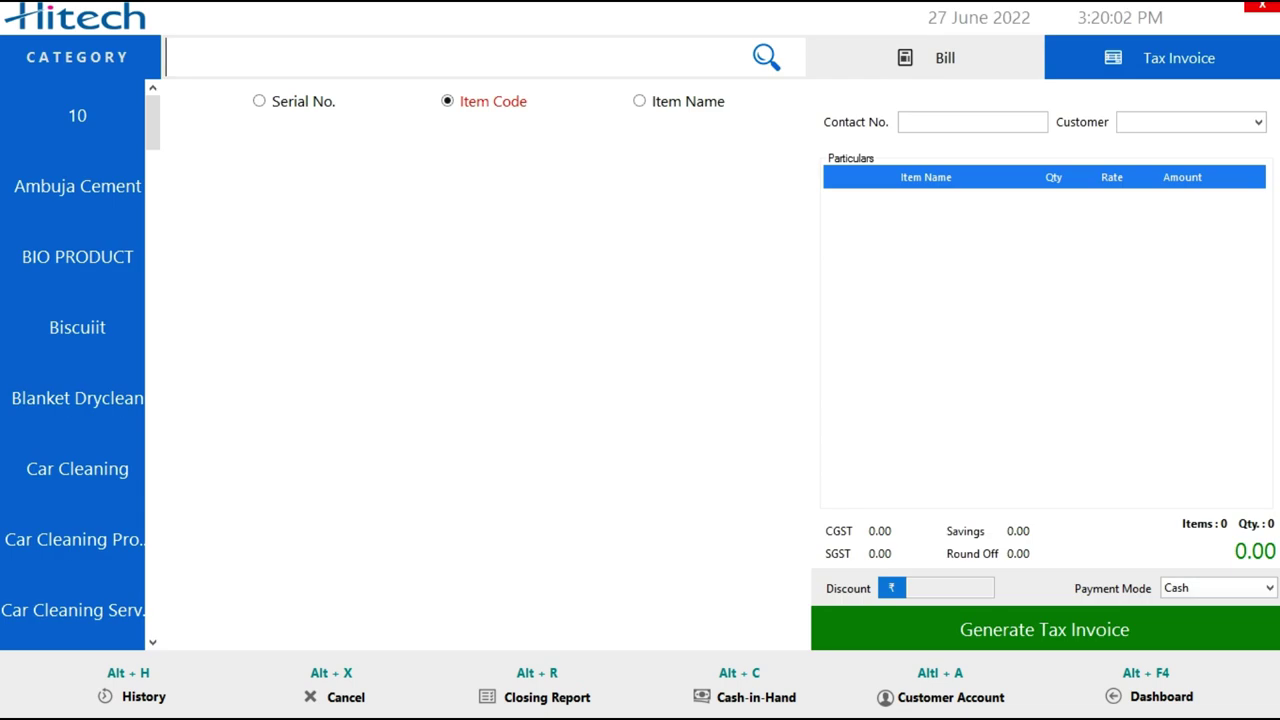
{"action": "left_click", "coordinate": [640, 101]}
{"action": "type", "text": "bata"}
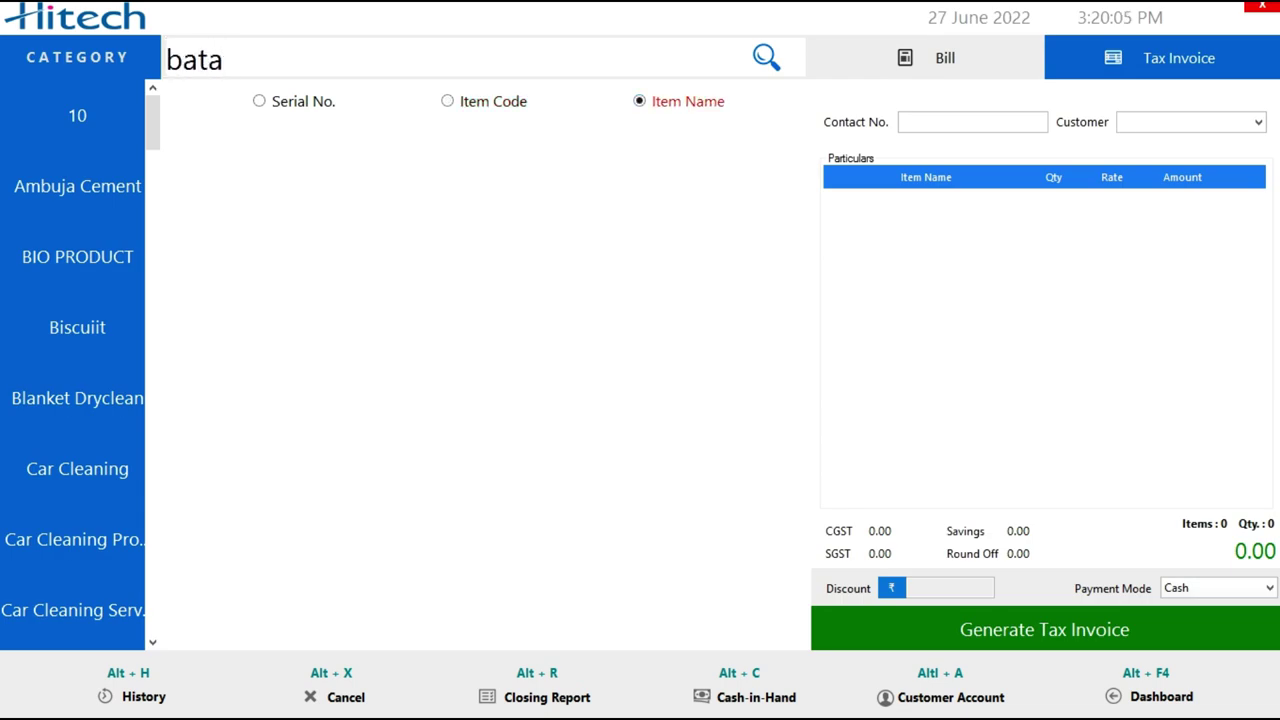
{"action": "key", "text": "Return"}
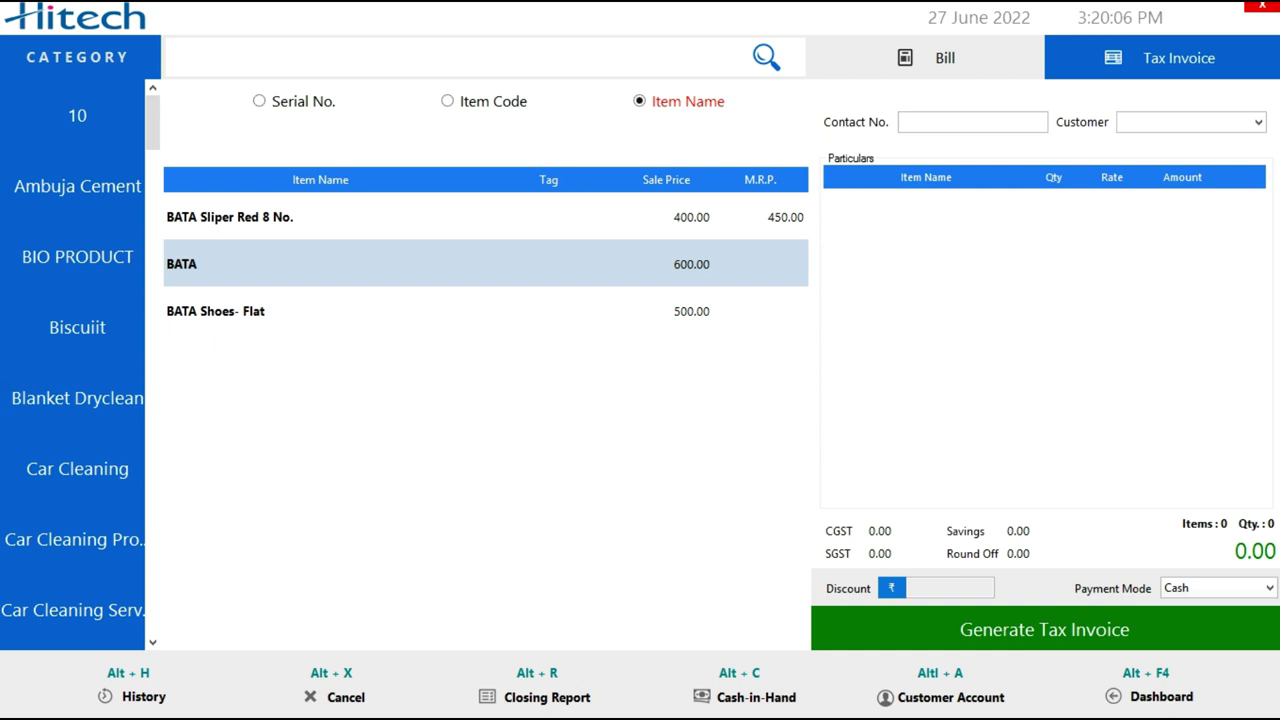
{"action": "left_click", "coordinate": [320, 311]}
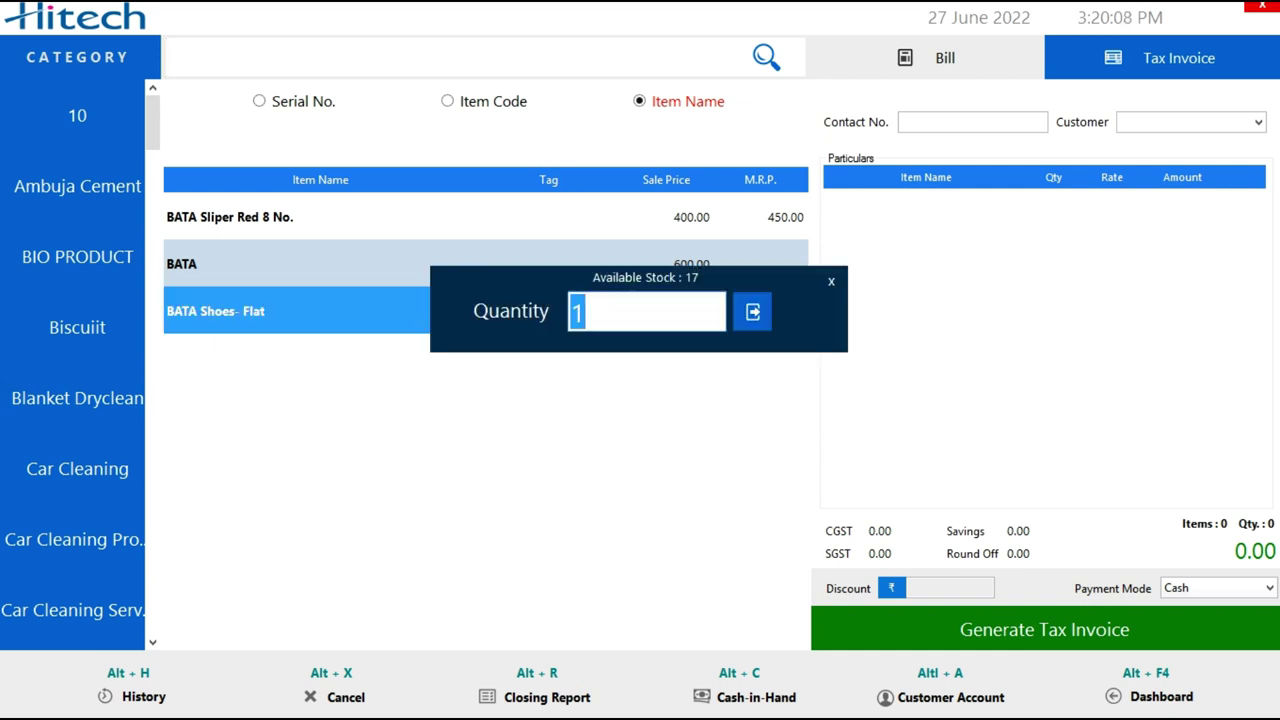
{"action": "key", "text": "Return"}
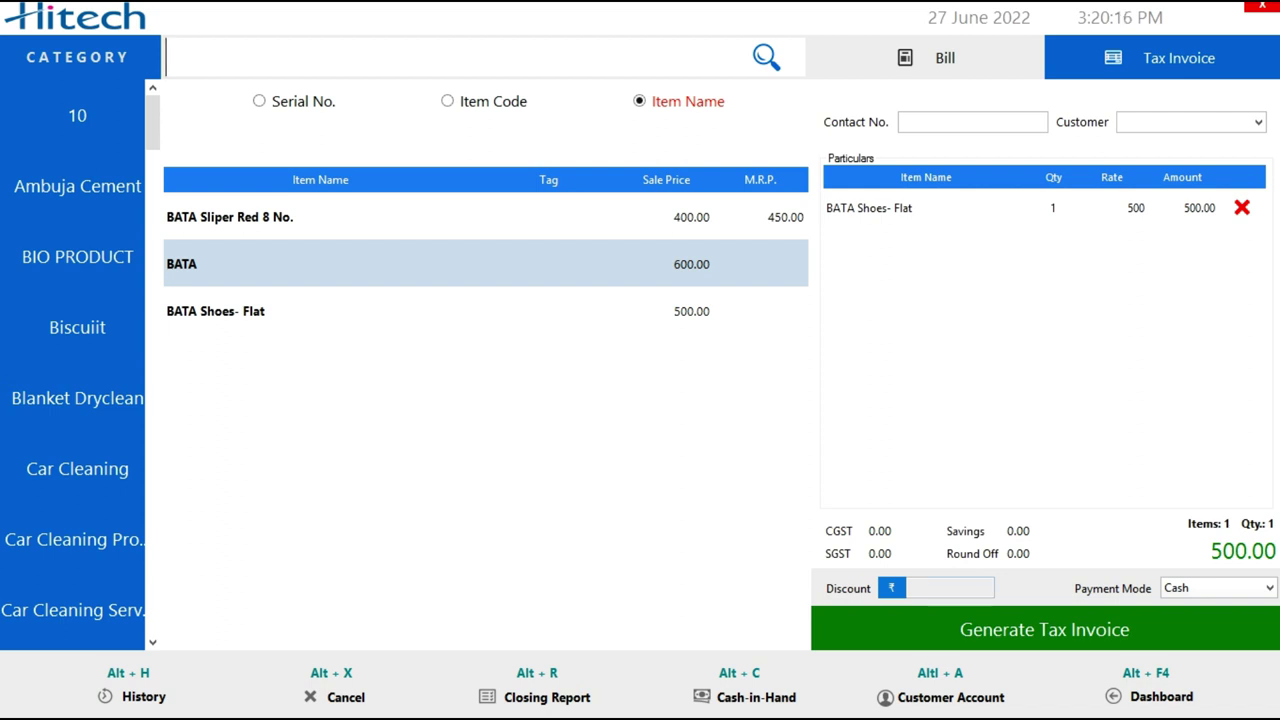
Apply a ₹50 discount to the bill, enter ₹450 as the cash tendered, and save it with printing.
{"action": "left_click", "coordinate": [950, 588]}
{"action": "type", "text": "50"}
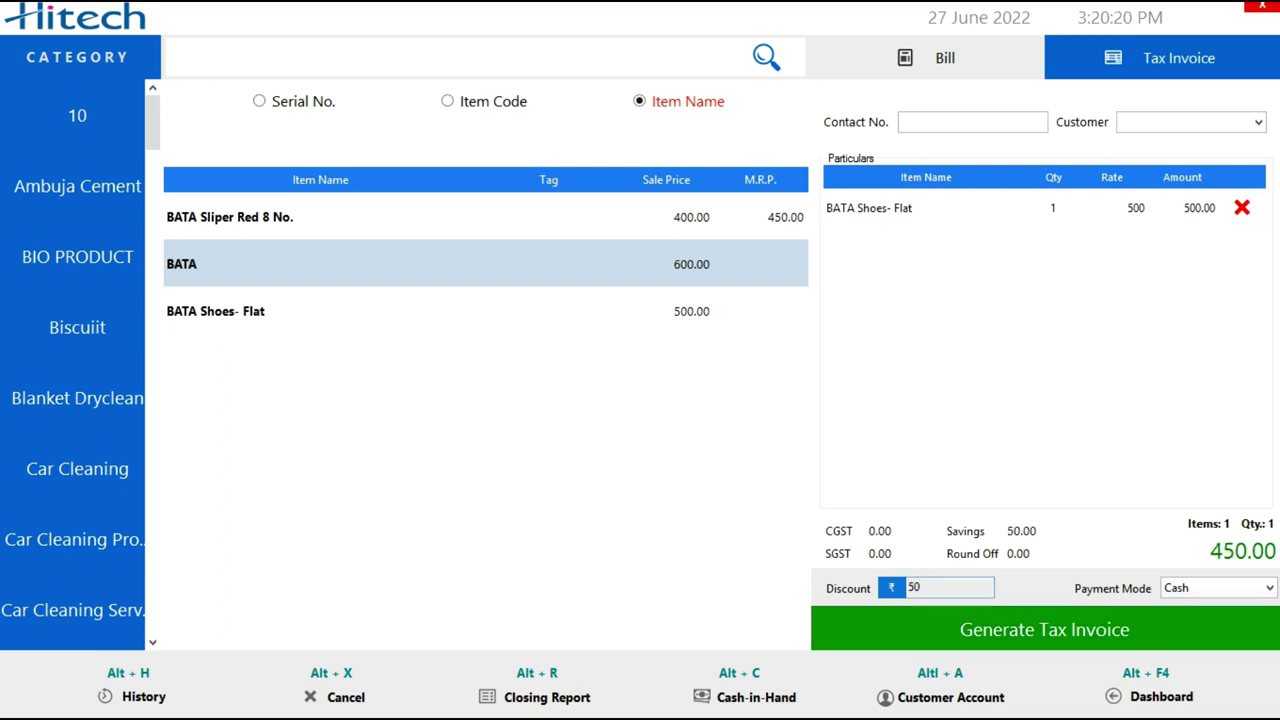
{"action": "key", "text": "Return"}
{"action": "type", "text": "450"}
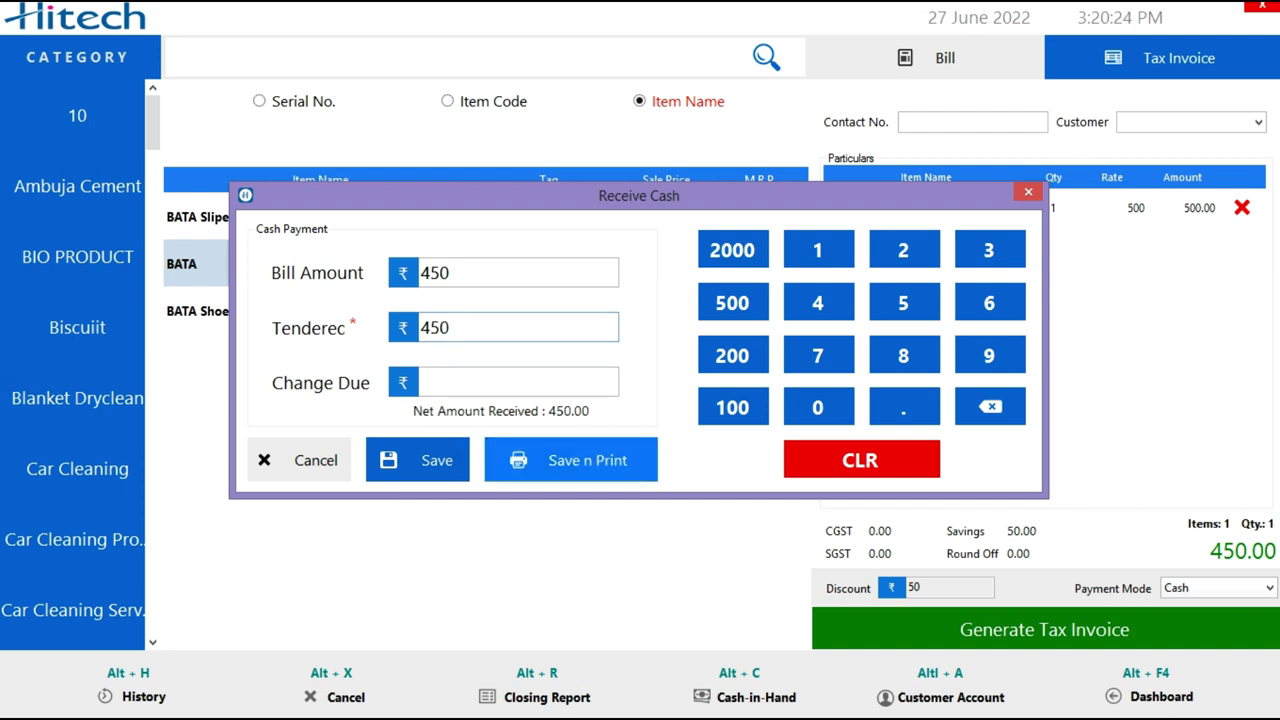
{"action": "key", "text": "Return"}
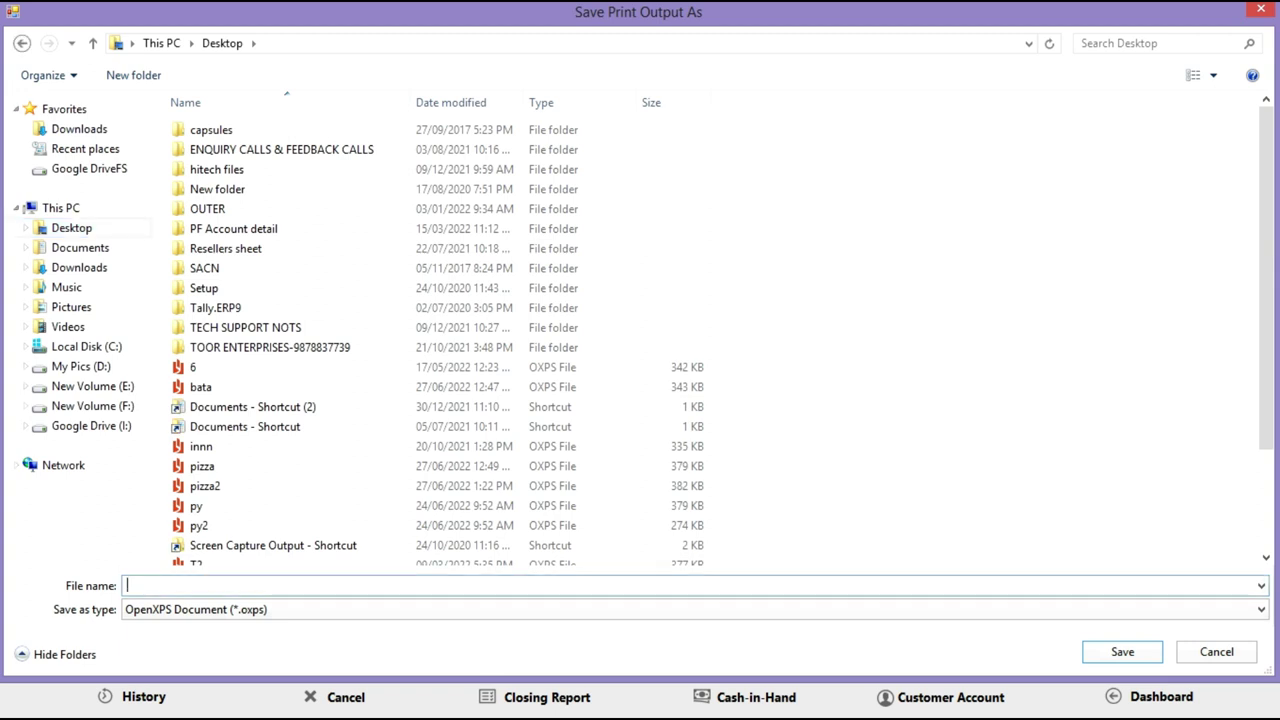
Save the invoice's print output to the Desktop as an OpenXPS document named bataa.
{"action": "type", "text": "bat"}
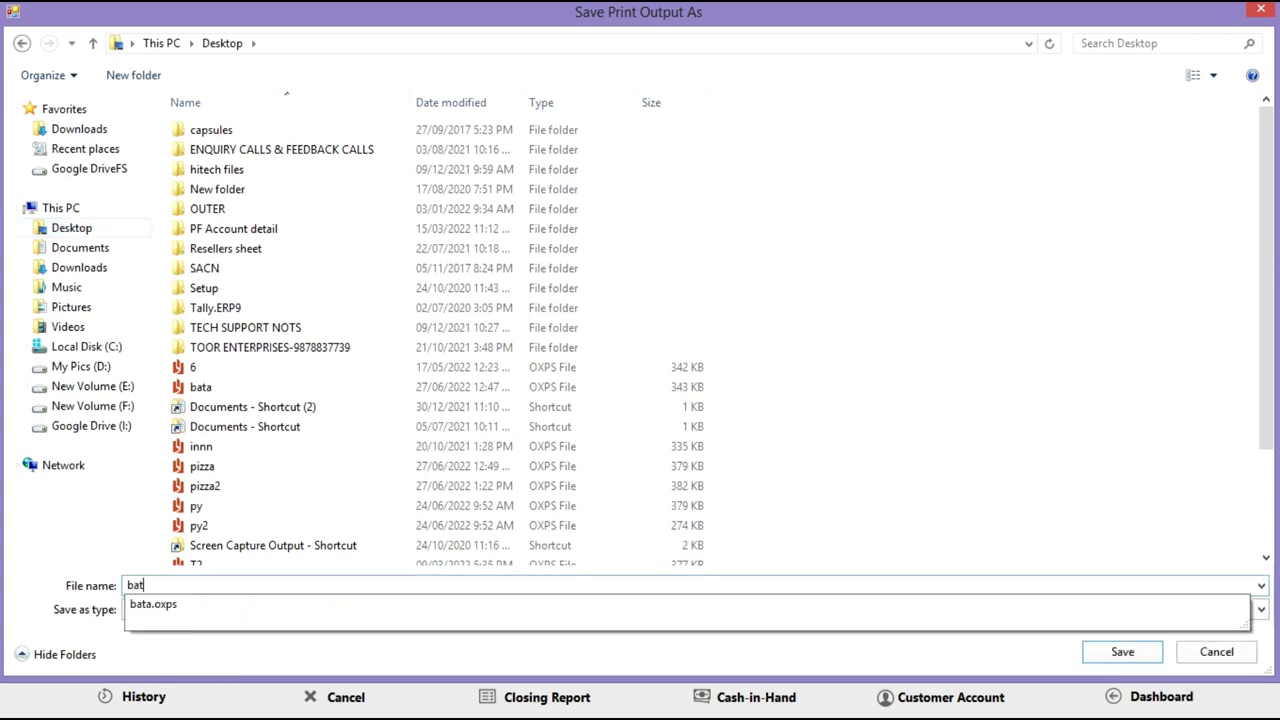
{"action": "type", "text": "aa"}
{"action": "key", "text": "Return"}
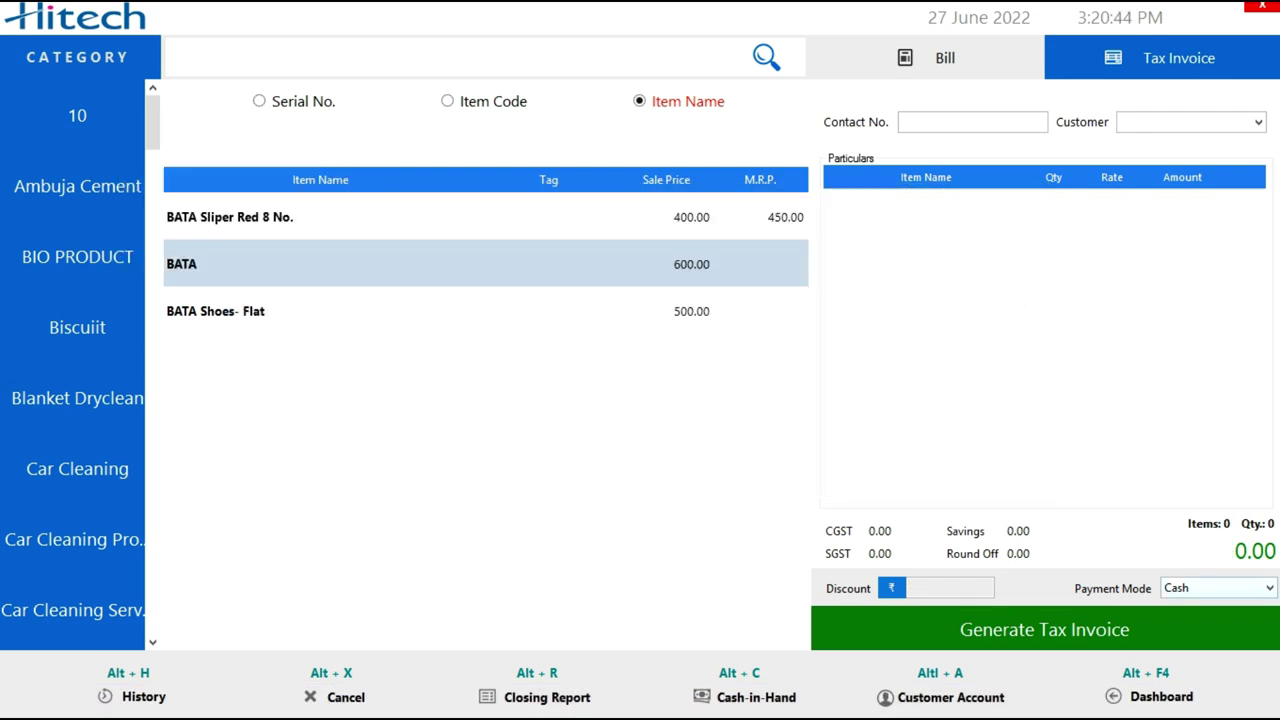
Leave the point-of-sale screen, minimize the billing program, and examine the discount on the saved bataa invoice from the desktop.
{"action": "key", "text": "alt+F4"}
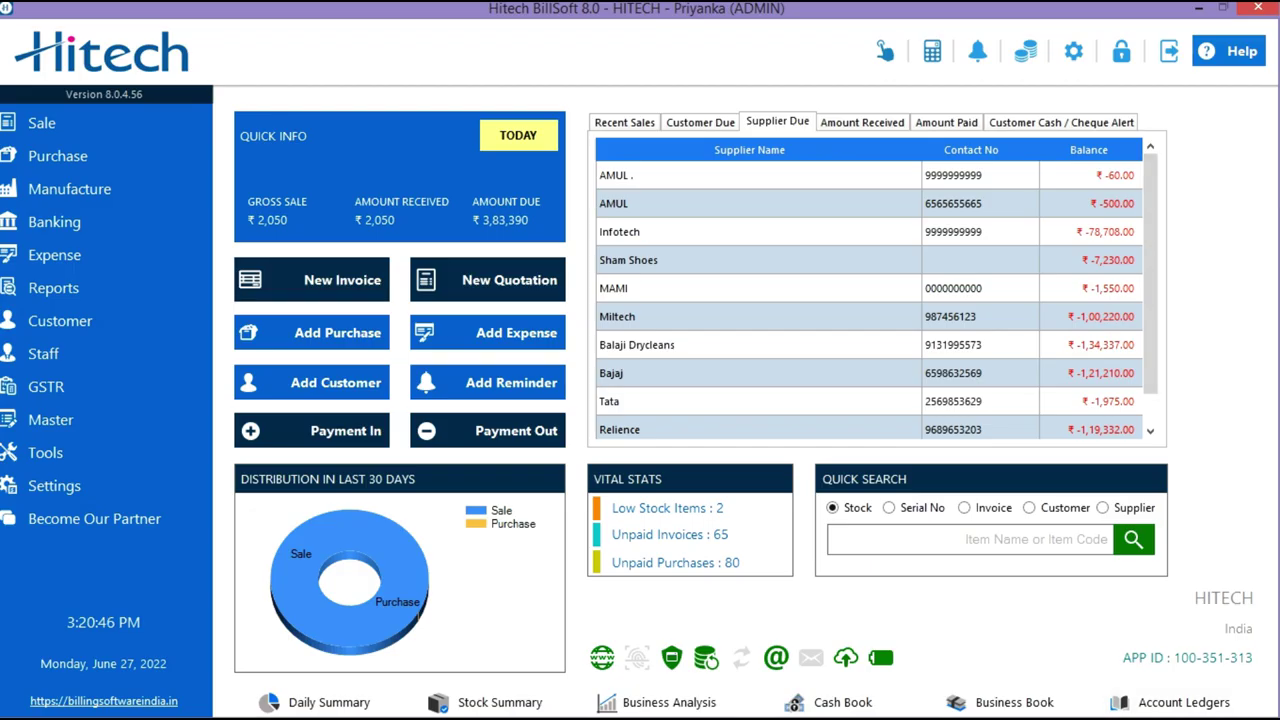
{"action": "left_click", "coordinate": [1199, 8]}
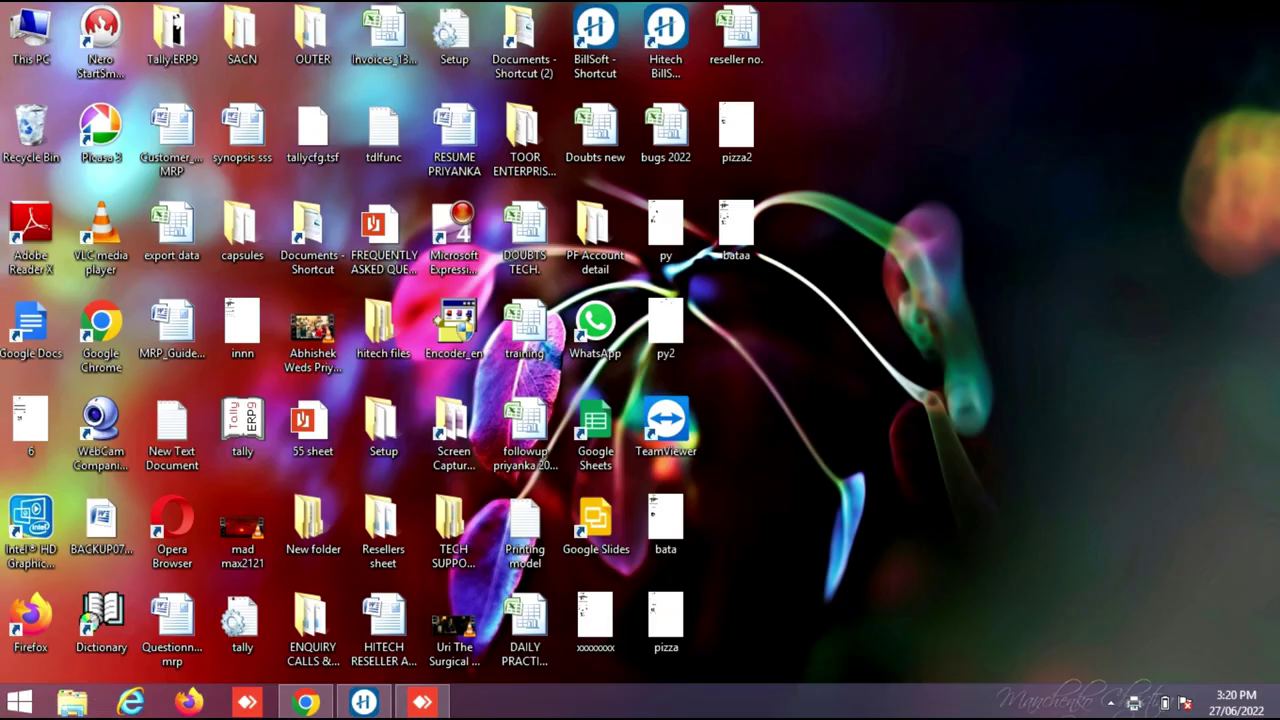
{"action": "double_click", "coordinate": [736, 228]}
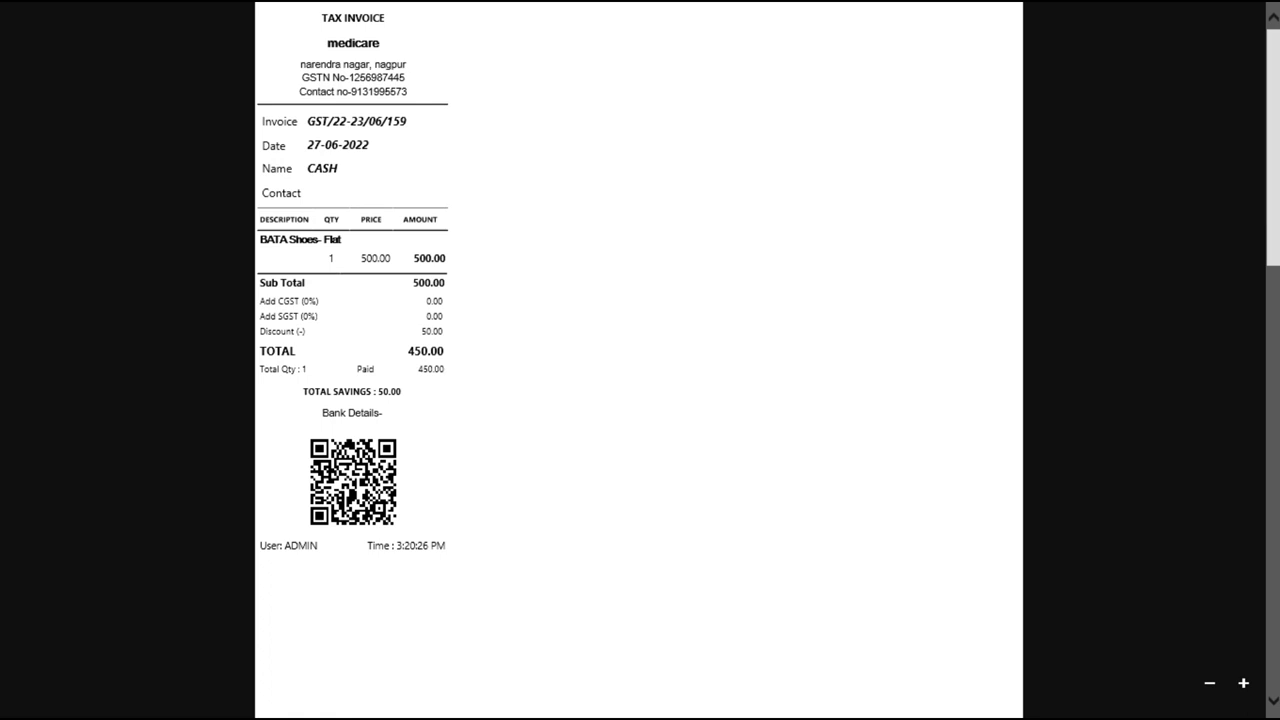
{"action": "key", "text": "alt+Tab"}
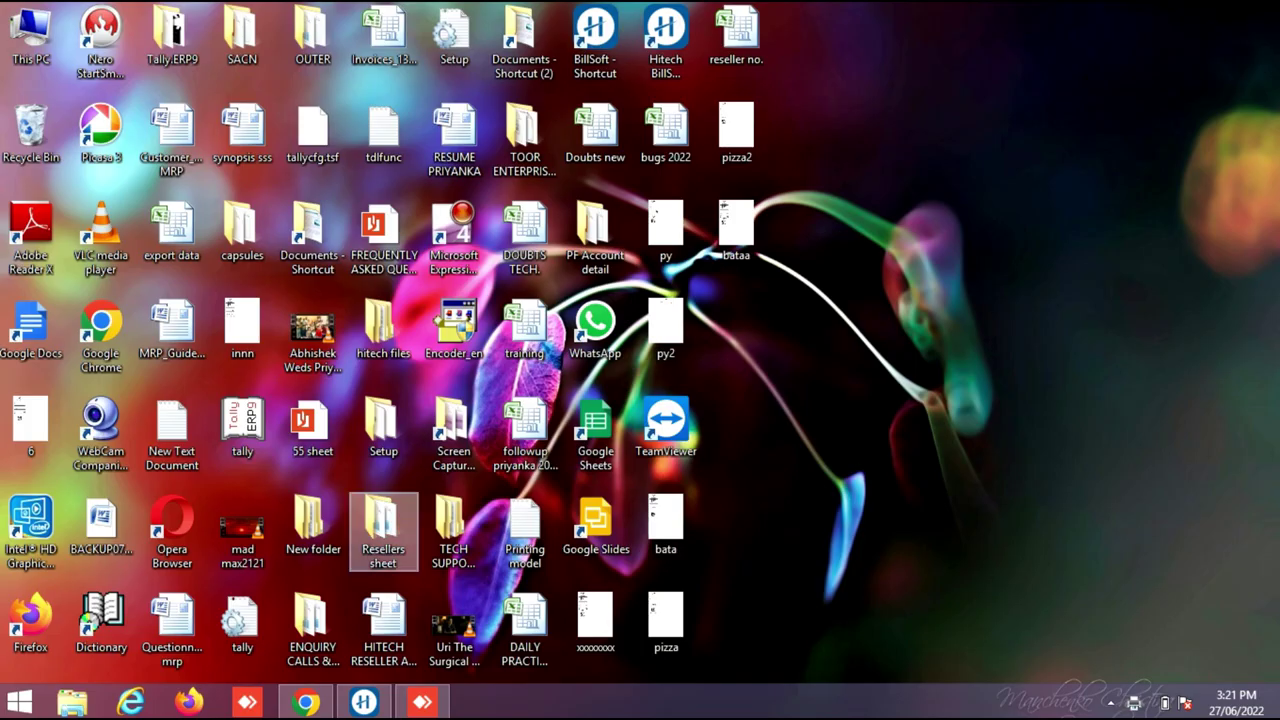
Switch to Hitech BillSoft and set the billing engine to Restaurant in the application's billing settings.
{"action": "left_click", "coordinate": [363, 702]}
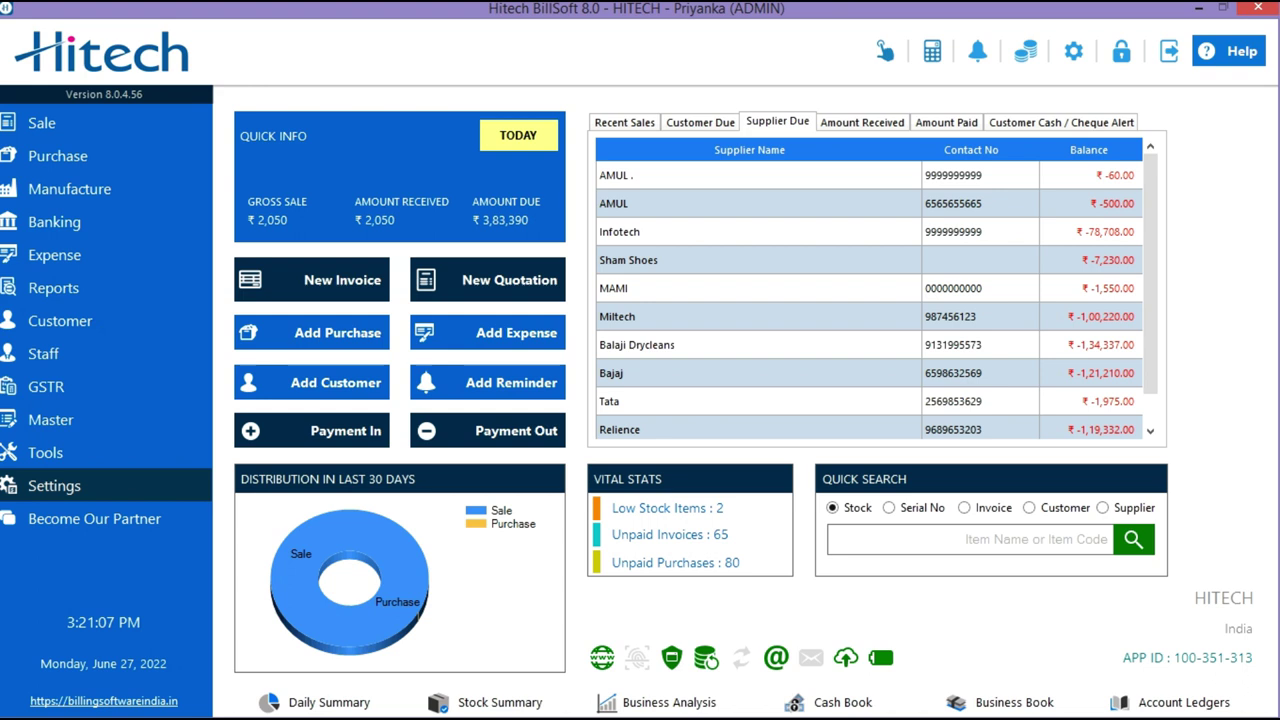
{"action": "left_click", "coordinate": [54, 486]}
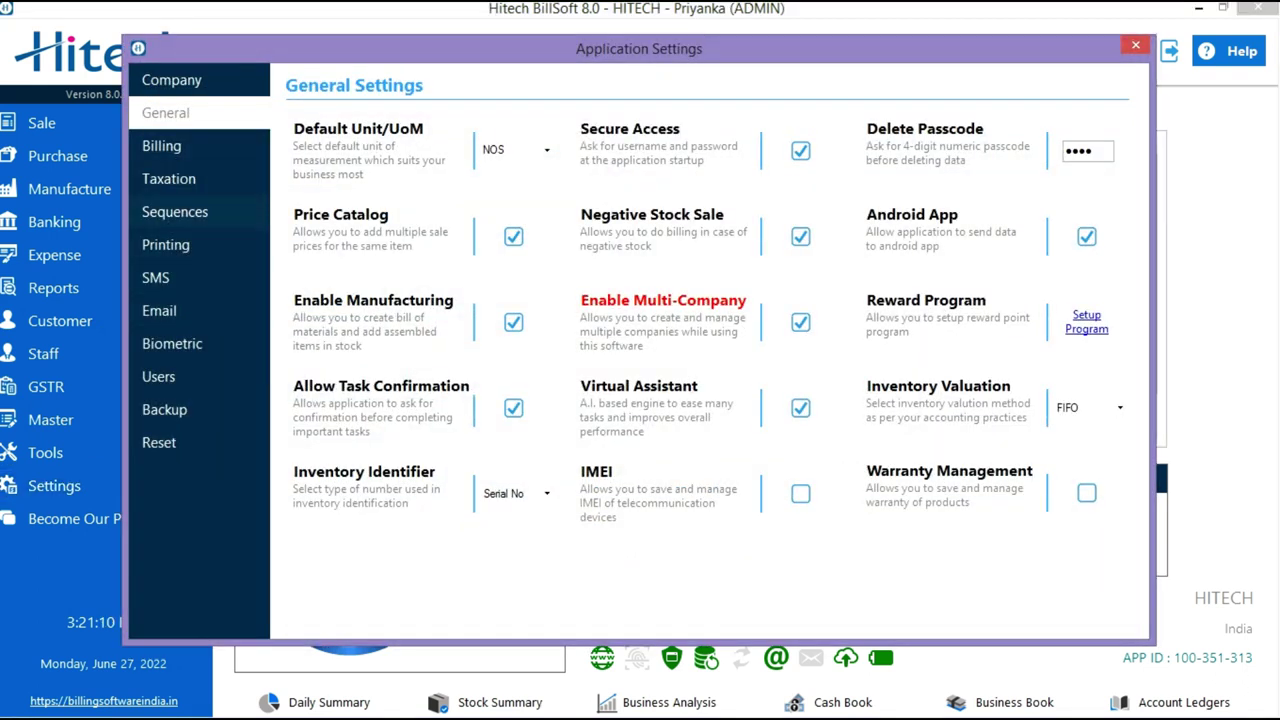
{"action": "left_click", "coordinate": [162, 146]}
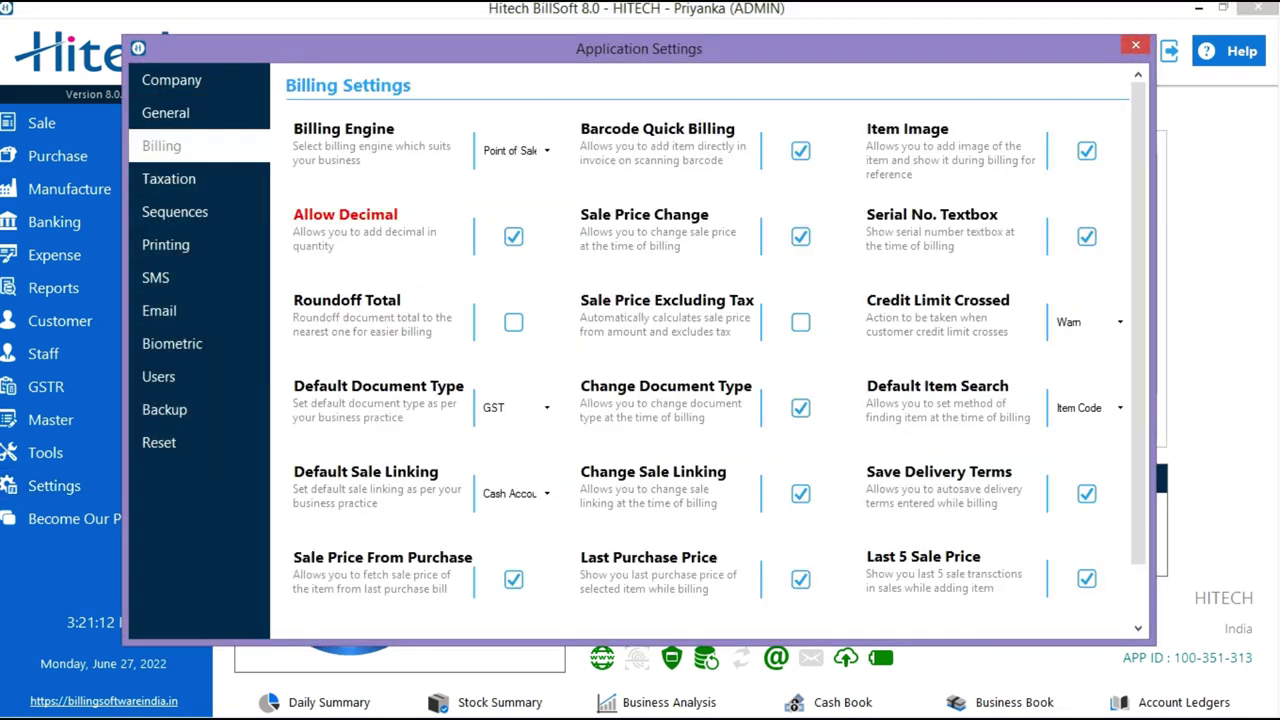
{"action": "left_click", "coordinate": [547, 151]}
{"action": "left_click", "coordinate": [510, 194]}
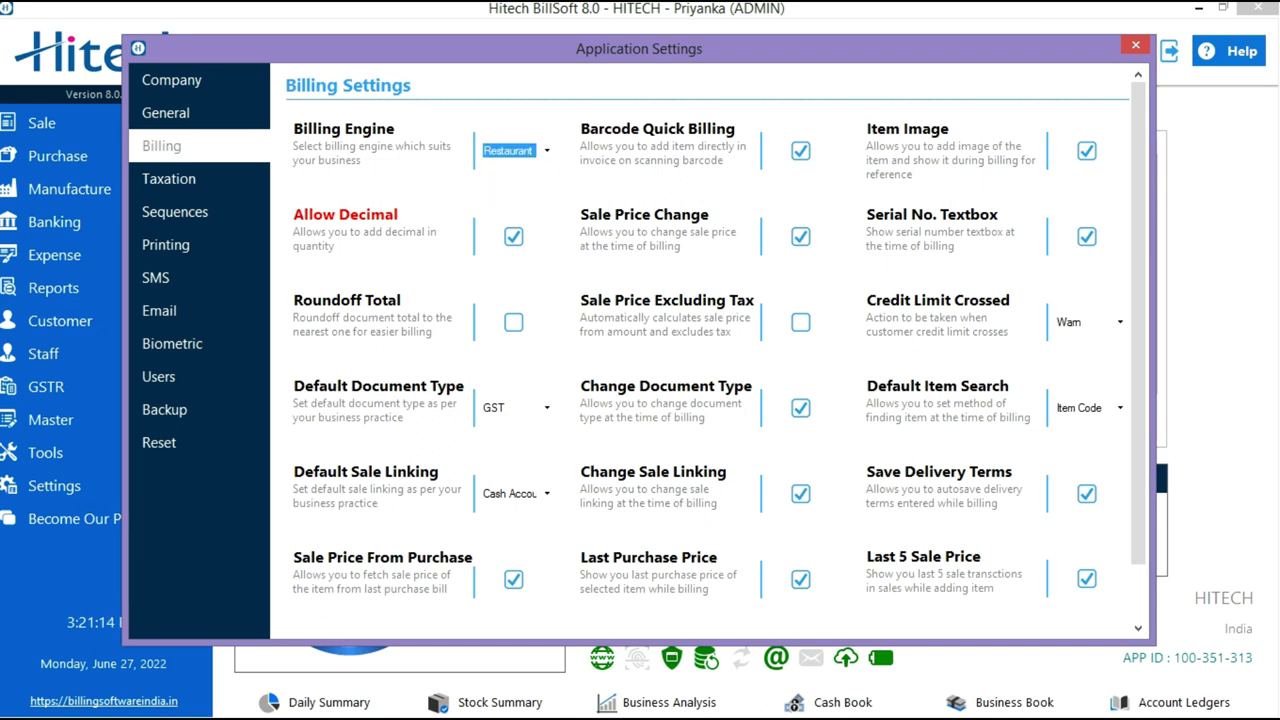
{"action": "left_click", "coordinate": [1135, 45]}
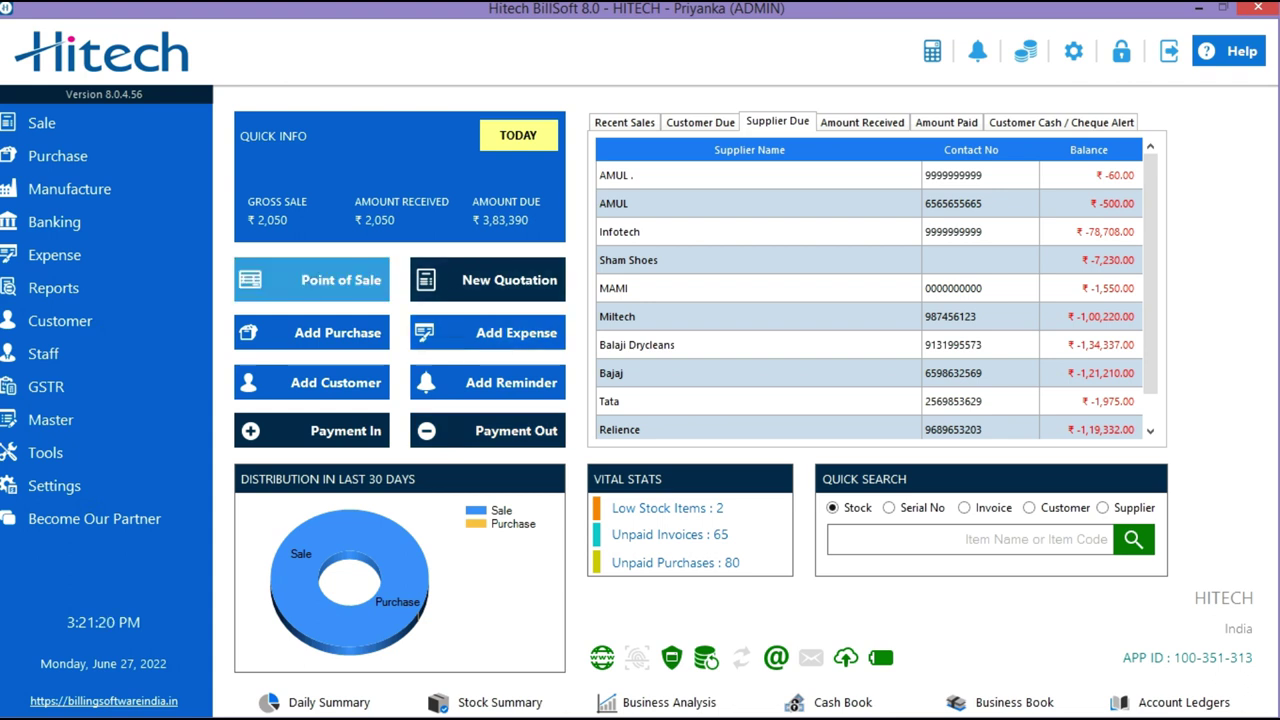
Start a new dine-in bill for table TB3, find "pizza" by item name, and add PIZZA with quantity 1.
{"action": "left_click", "coordinate": [312, 279]}
{"action": "left_click", "coordinate": [964, 165]}
{"action": "left_click", "coordinate": [910, 226]}
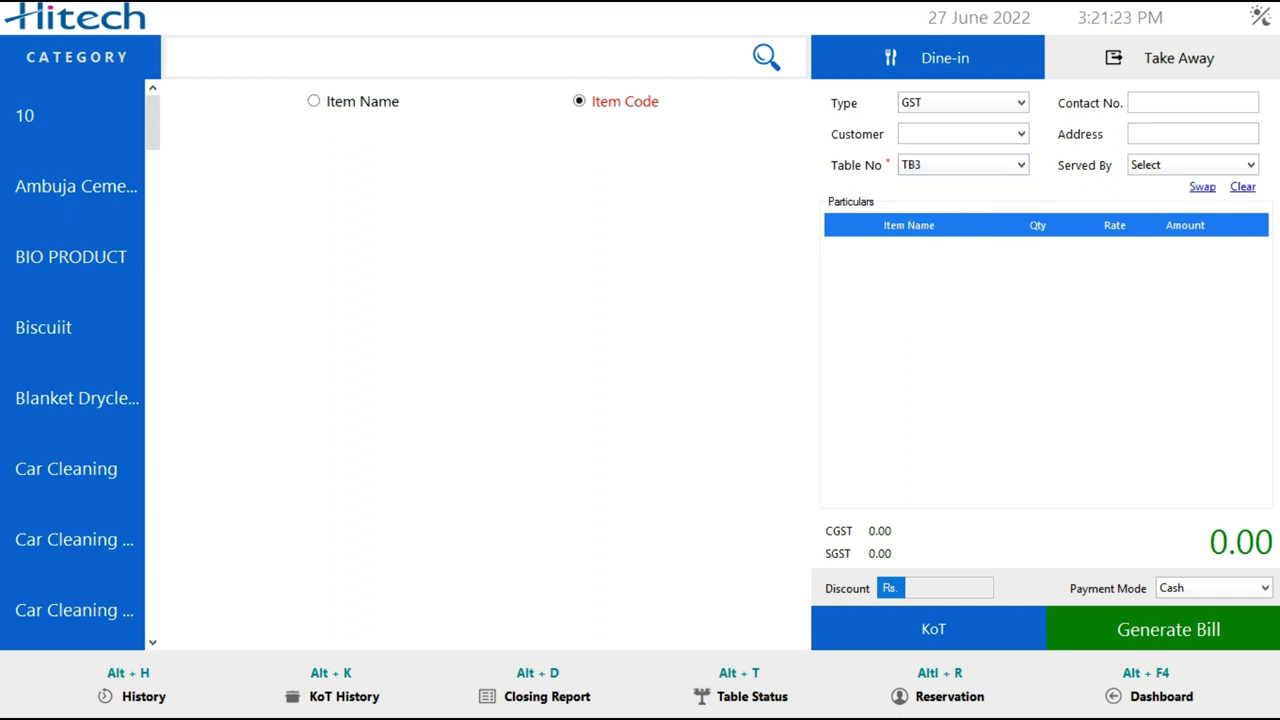
{"action": "left_click", "coordinate": [340, 101]}
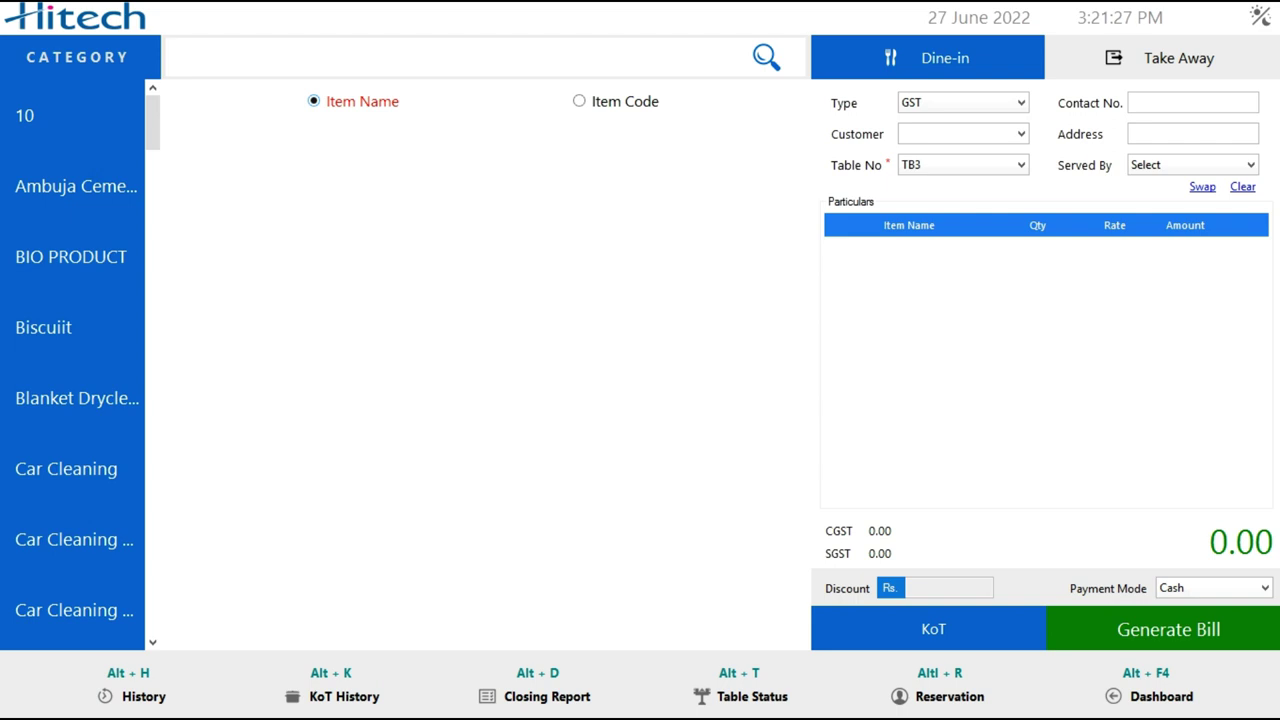
{"action": "type", "text": "pizza"}
{"action": "key", "text": "Return"}
{"action": "left_click", "coordinate": [486, 158]}
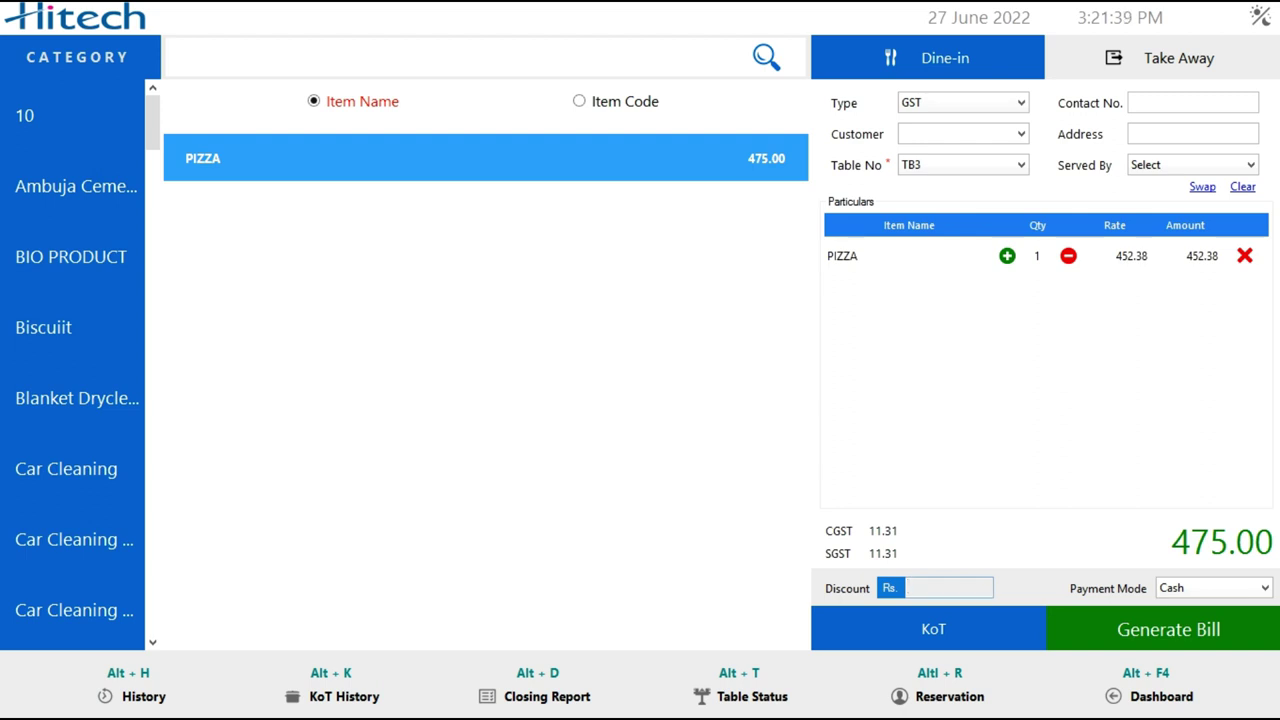
Apply a ₹75 discount to the restaurant bill, enter ₹400 as the cash tendered, and save it with printing.
{"action": "type", "text": "75"}
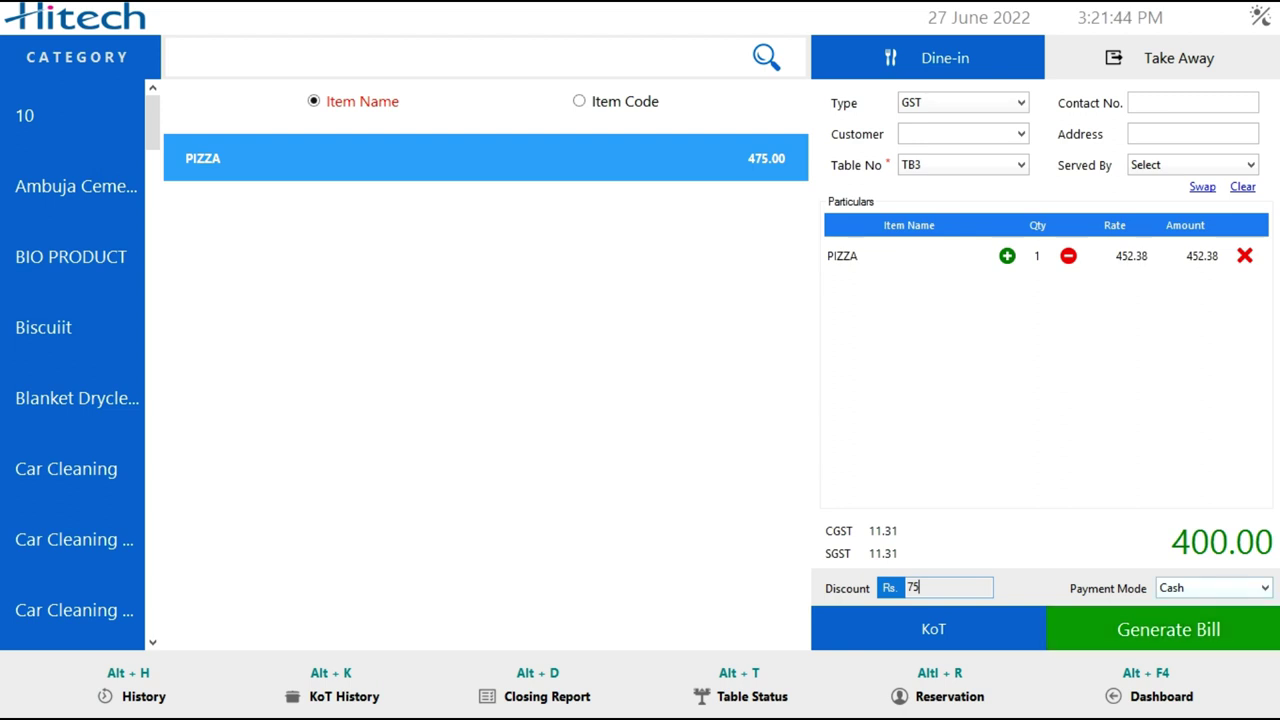
{"action": "left_click", "coordinate": [1163, 629]}
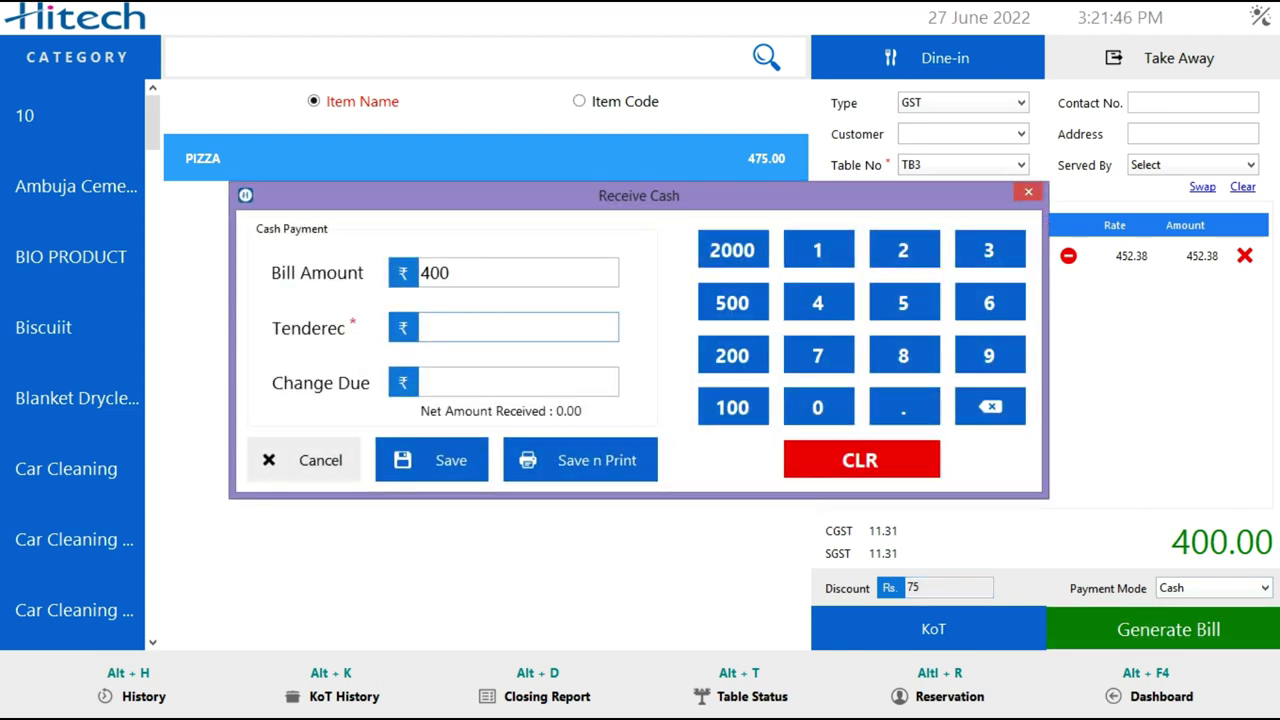
{"action": "type", "text": "400"}
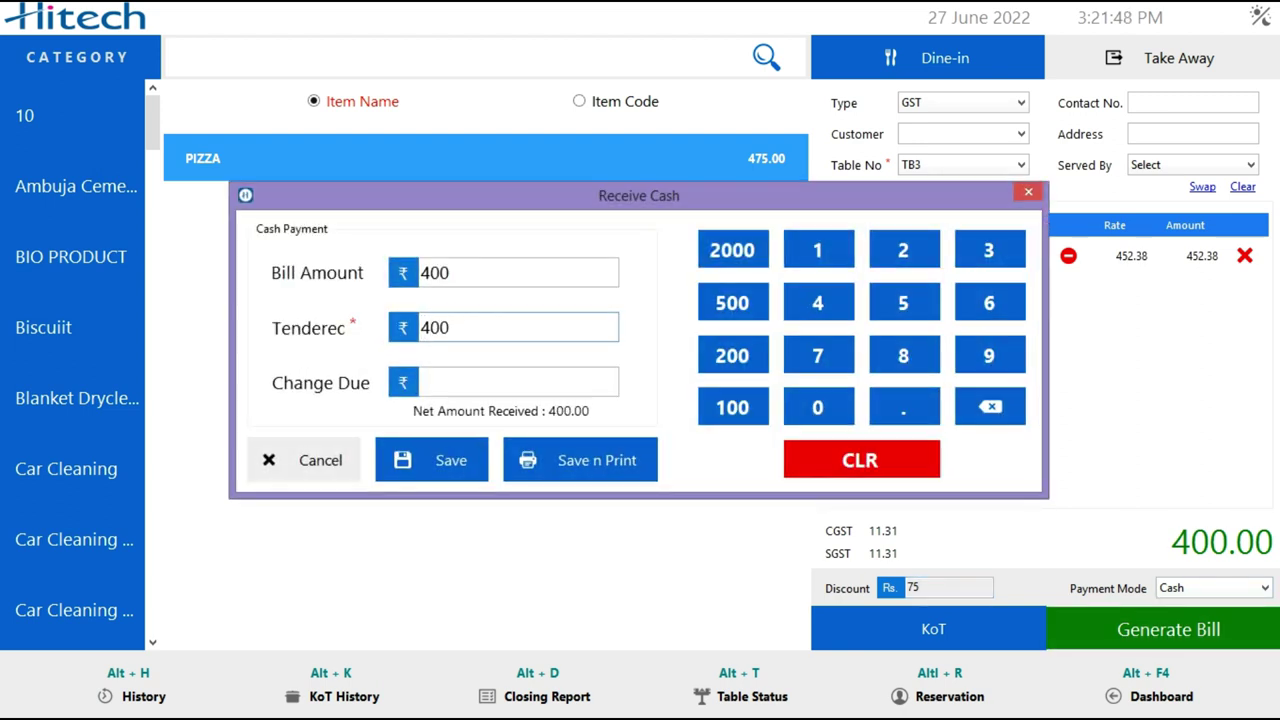
{"action": "left_click", "coordinate": [580, 460]}
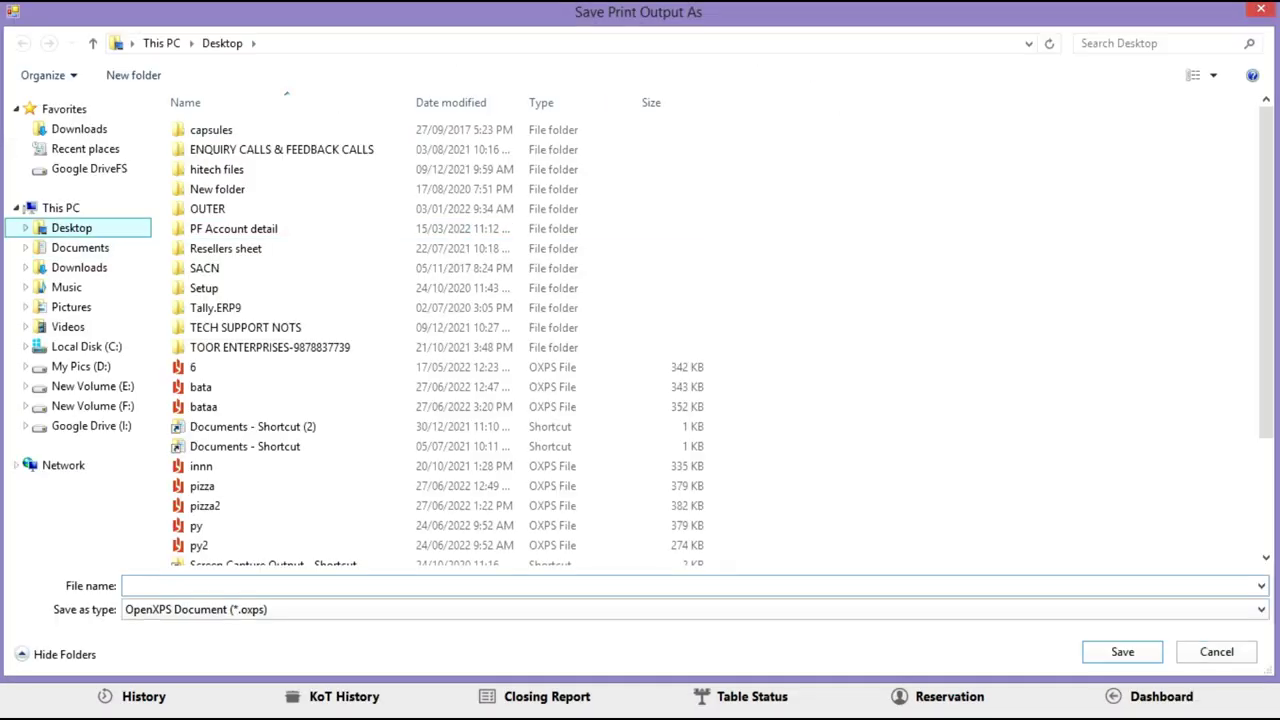
Save the bill's print output to the Desktop as an OpenXPS document named pizzaa.
{"action": "type", "text": "piz"}
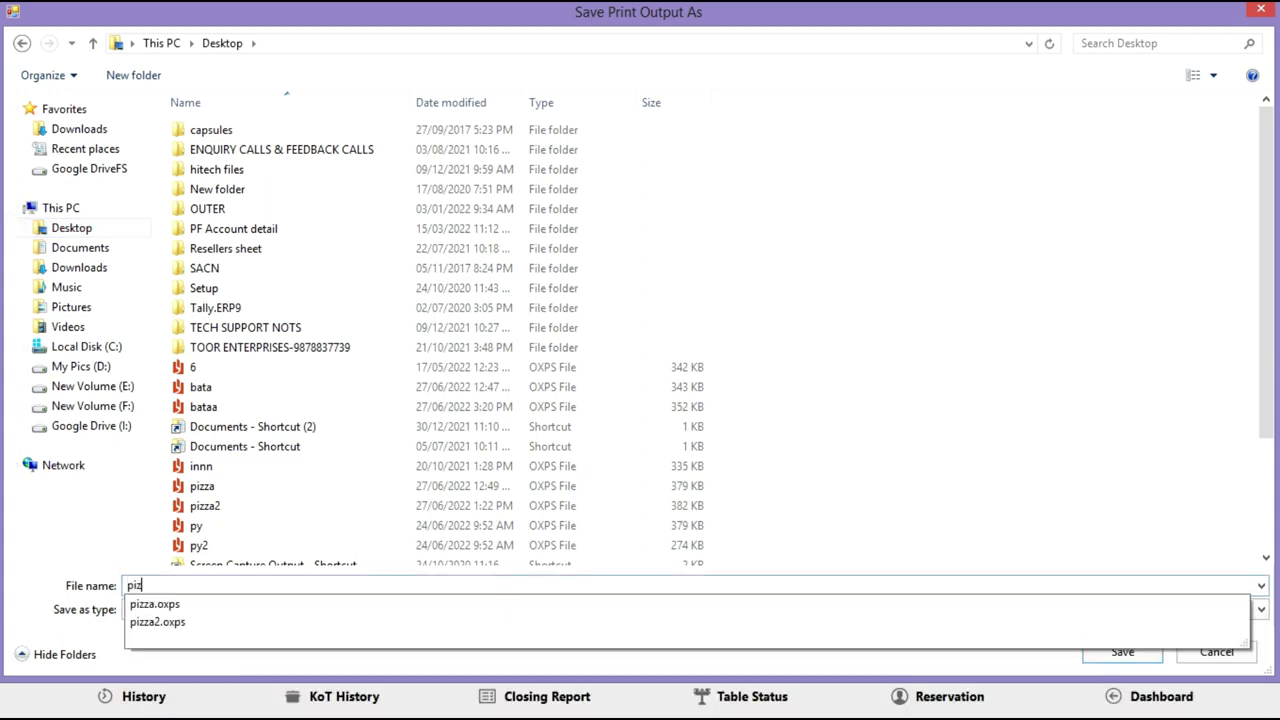
{"action": "type", "text": "zaa"}
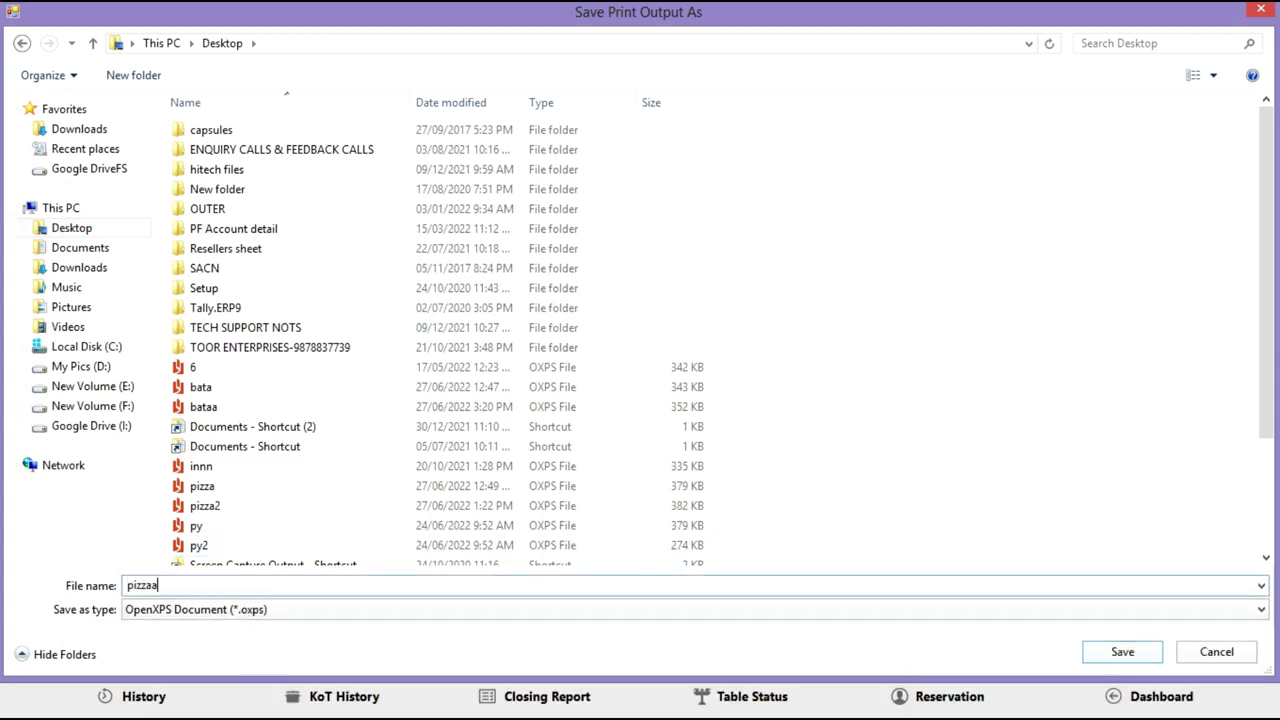
{"action": "key", "text": "Return"}
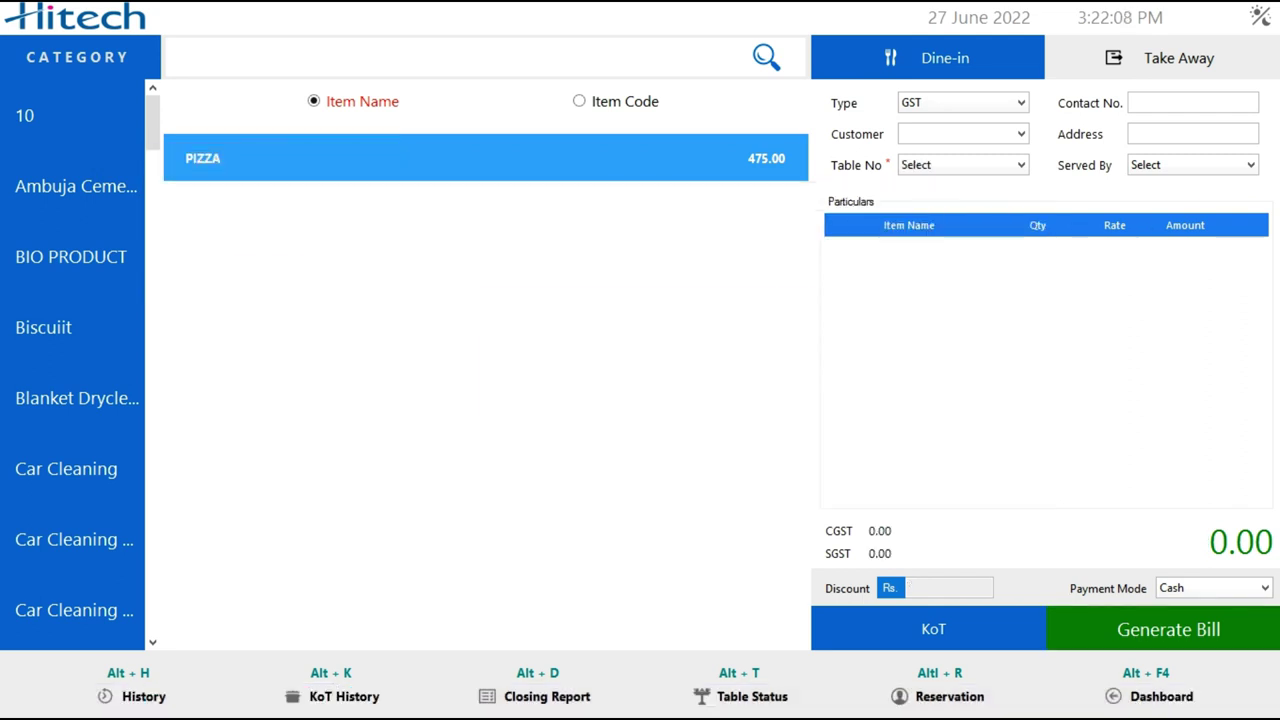
Leave the restaurant billing screen, minimize the billing program, and examine the discount on the saved pizzaa invoice from the desktop.
{"action": "key", "text": "alt+F4"}
{"action": "key", "text": "Return"}
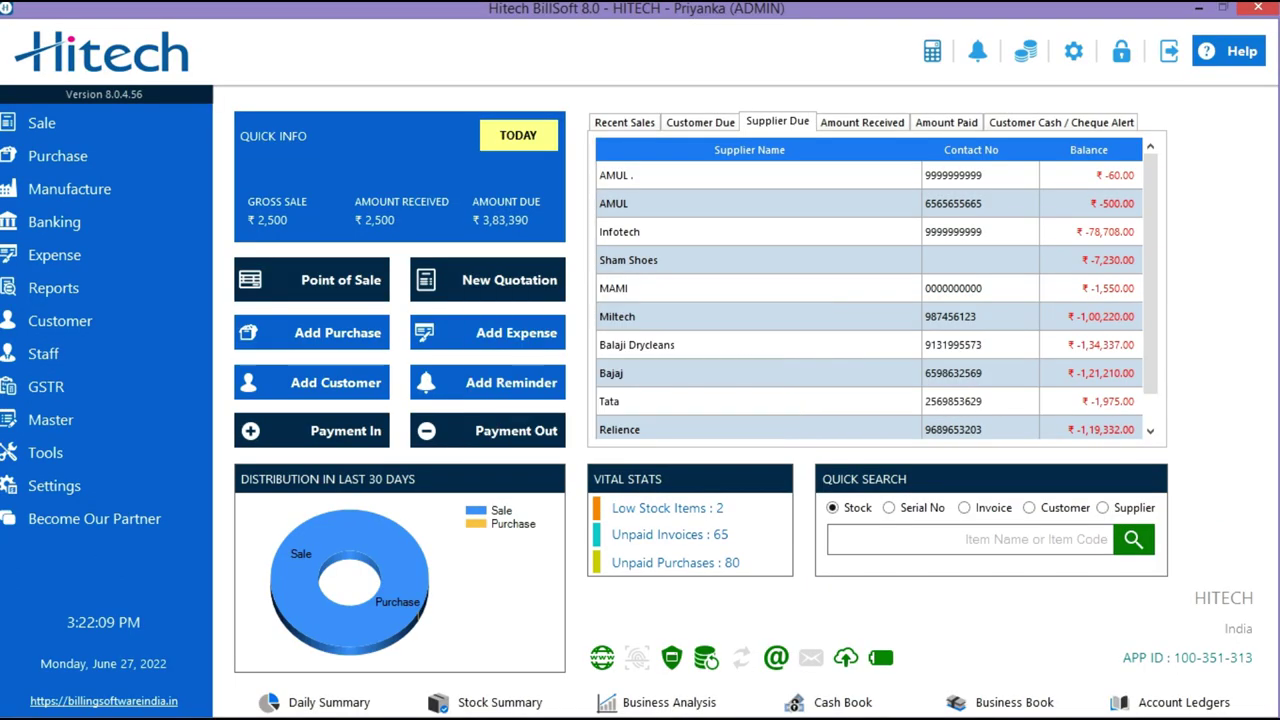
{"action": "left_click", "coordinate": [1199, 8]}
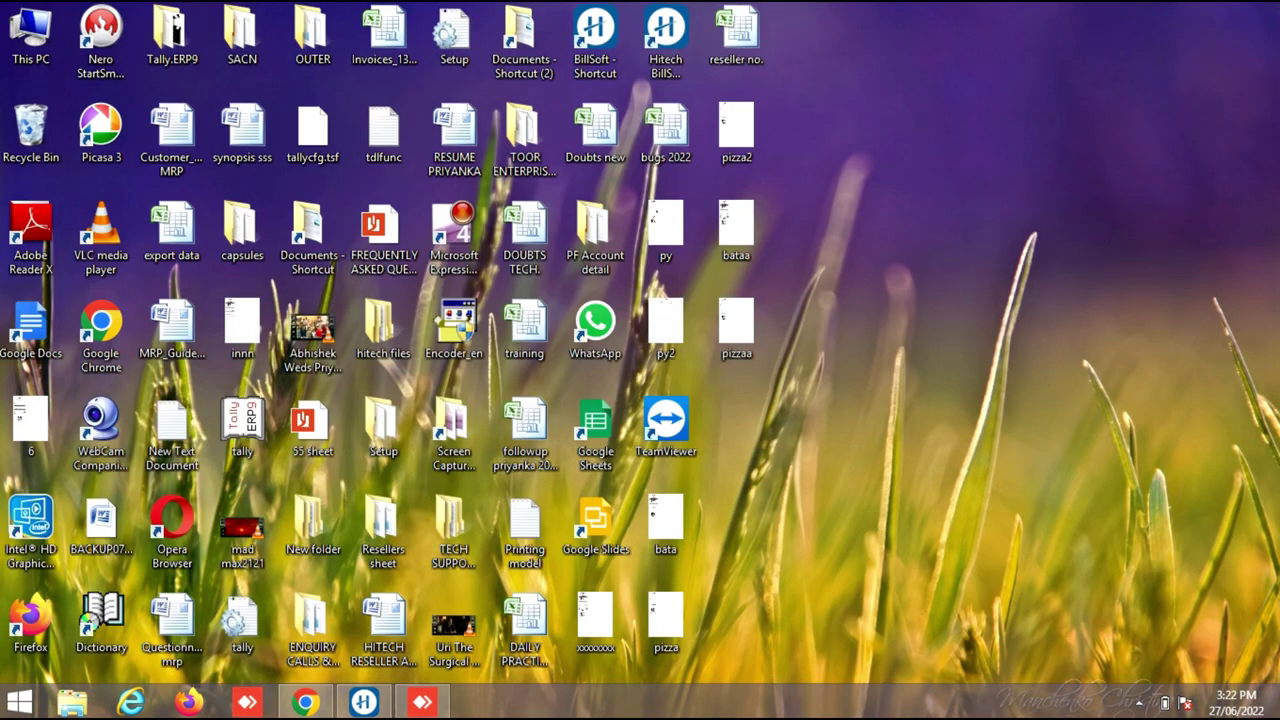
{"action": "double_click", "coordinate": [736, 325]}
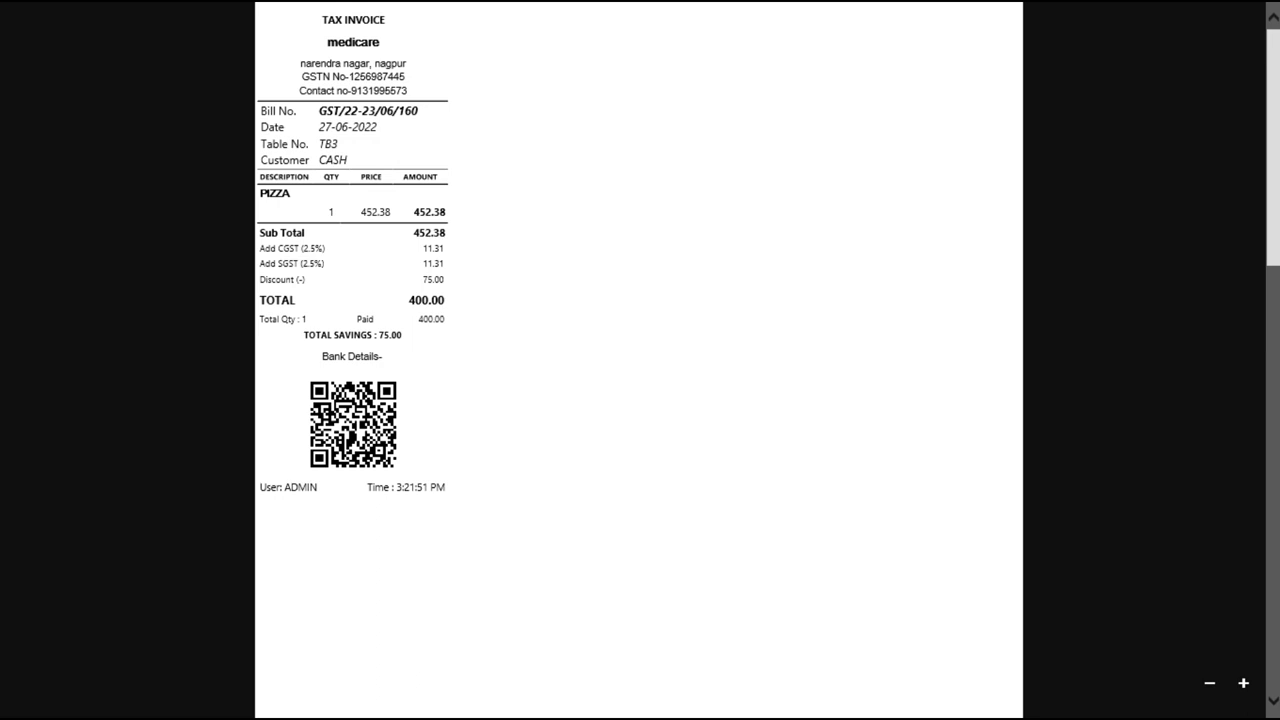
{"action": "key", "text": "alt+Tab"}
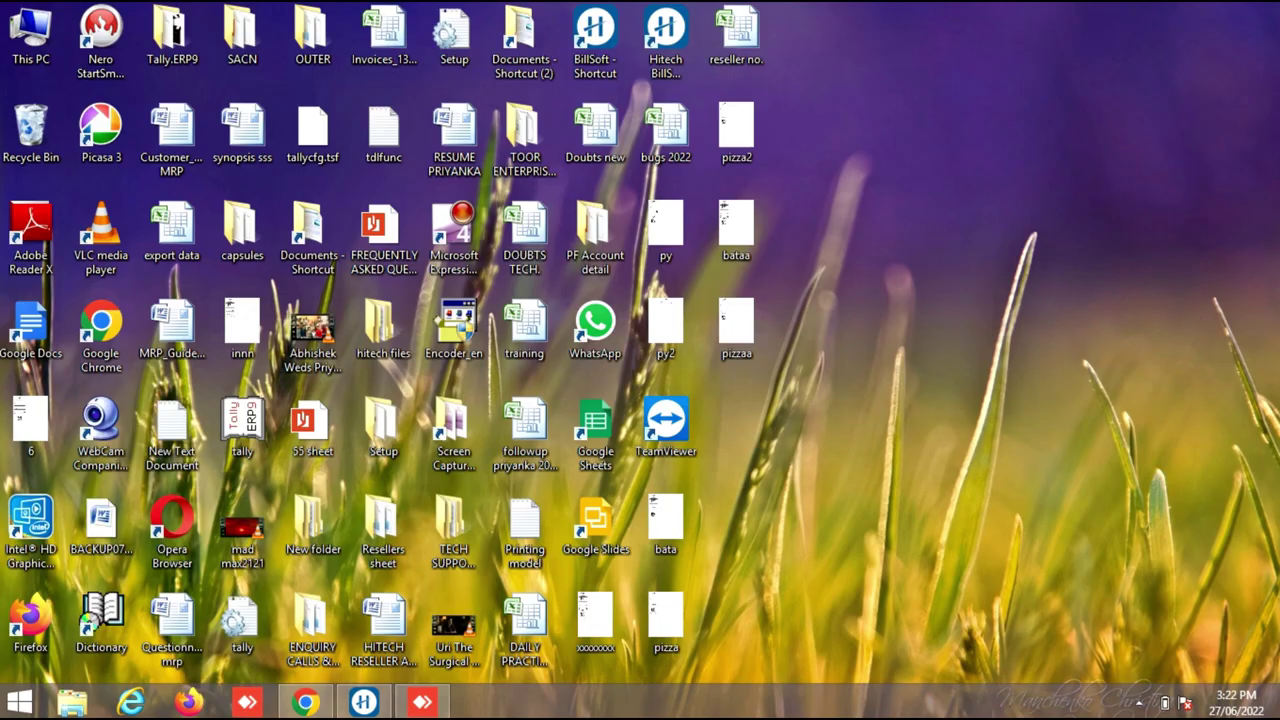
Switch back to Hitech BillSoft and examine the sale discount in the Profit & Loss Summary report, closing the report when done.
{"action": "left_click", "coordinate": [364, 702]}
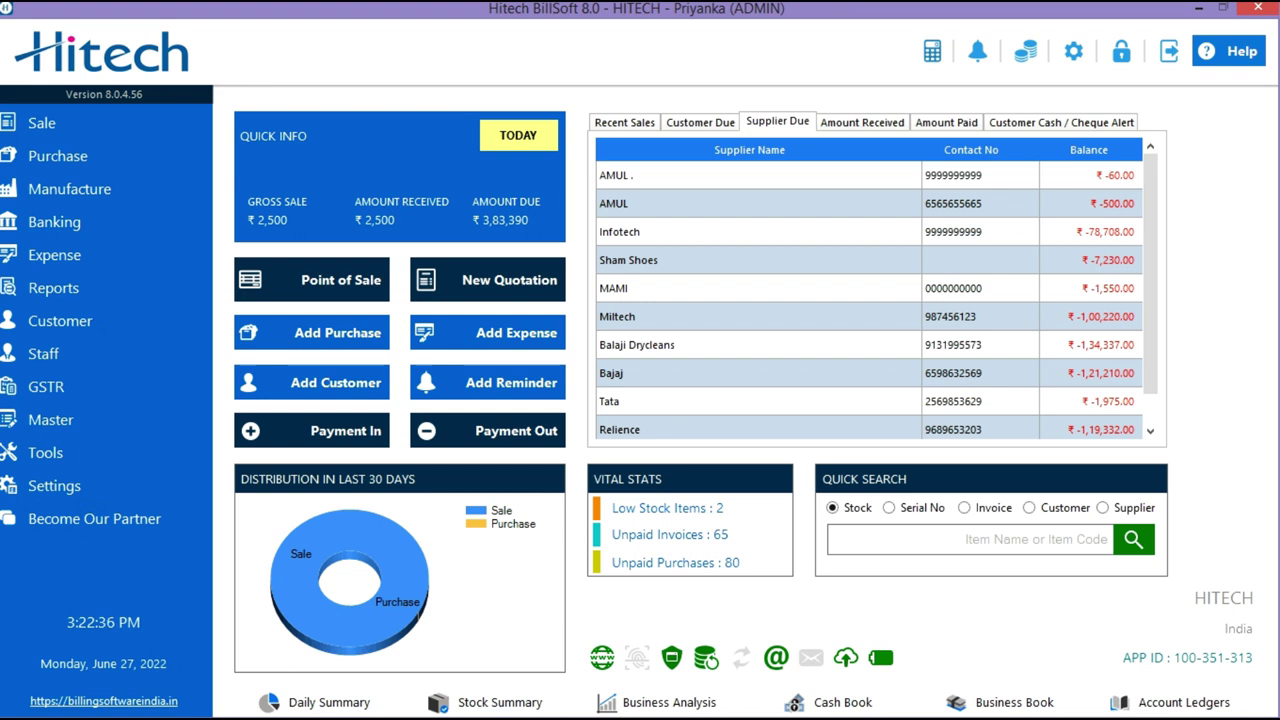
{"action": "left_click", "coordinate": [54, 288]}
{"action": "left_click", "coordinate": [54, 288]}
{"action": "left_click", "coordinate": [54, 288]}
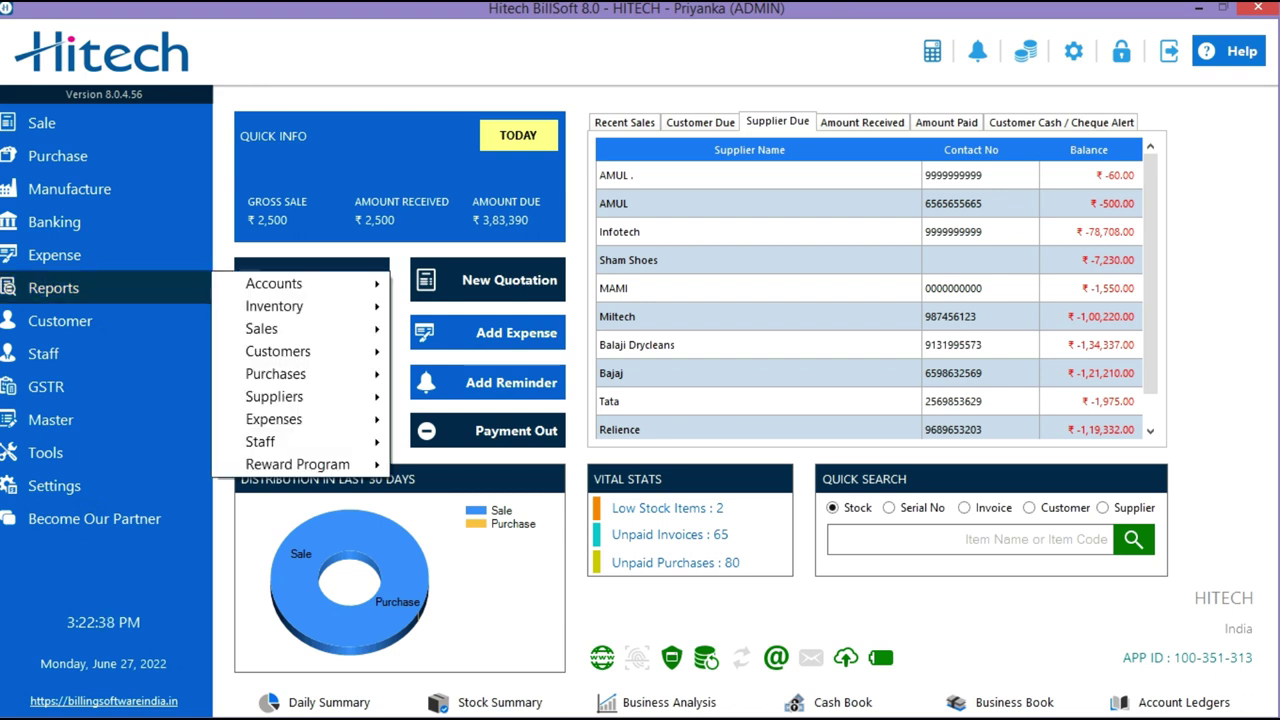
{"action": "mouse_move", "coordinate": [274, 284]}
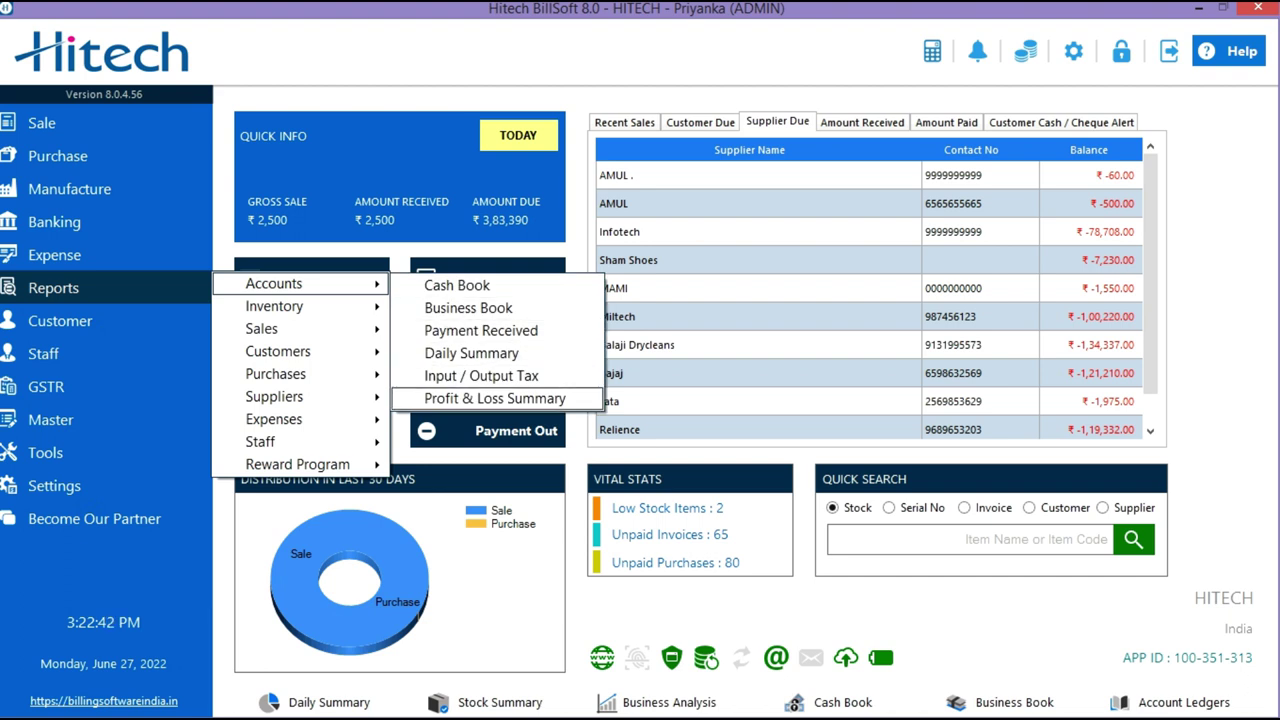
{"action": "left_click", "coordinate": [495, 398]}
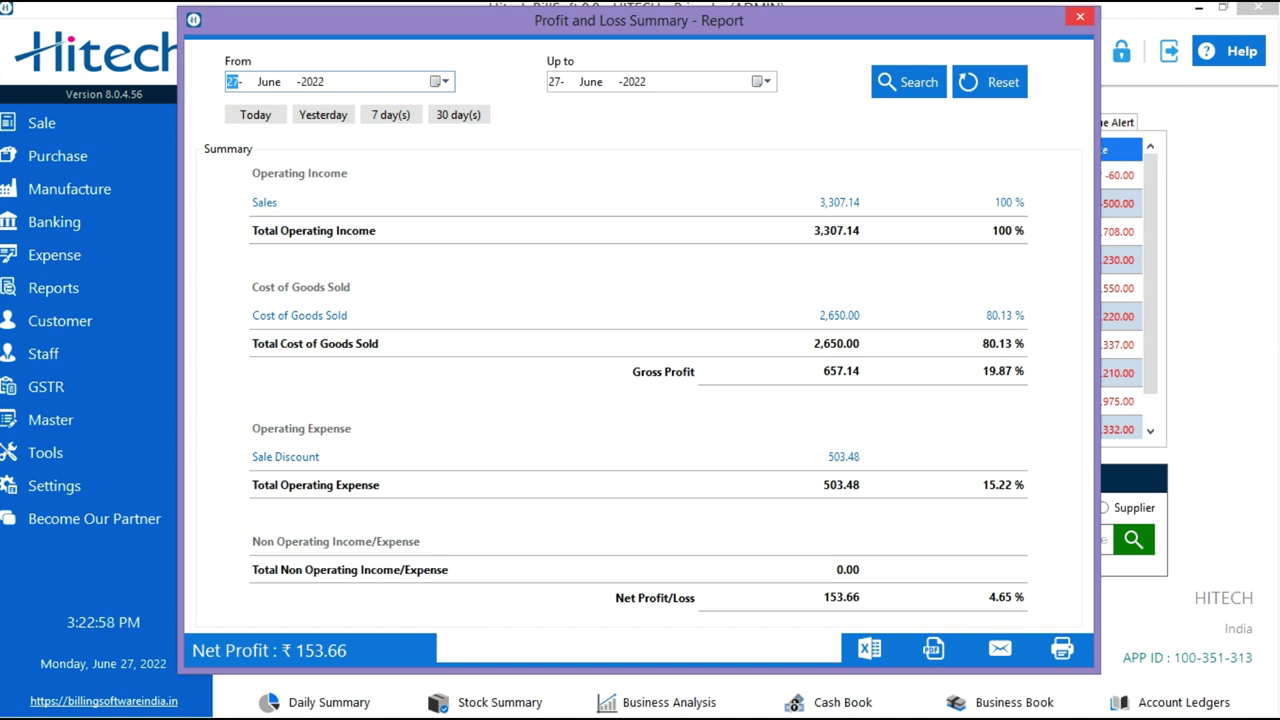
{"action": "left_click", "coordinate": [1080, 17]}
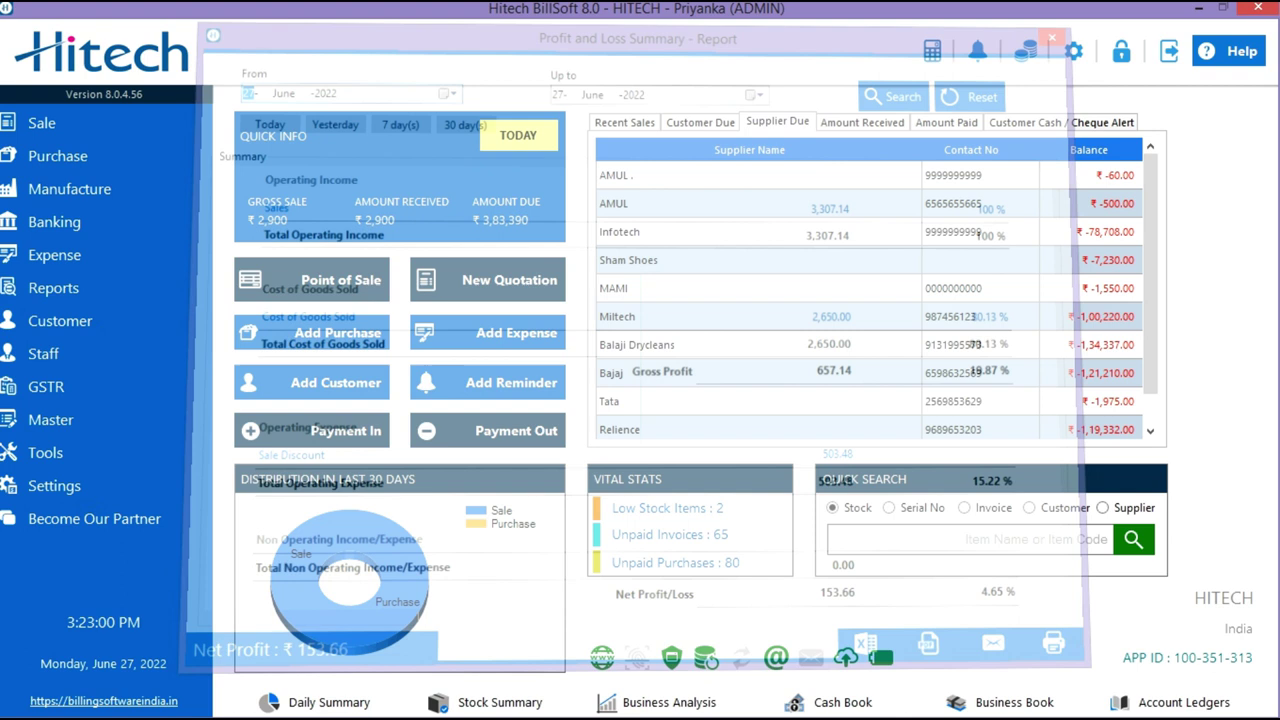